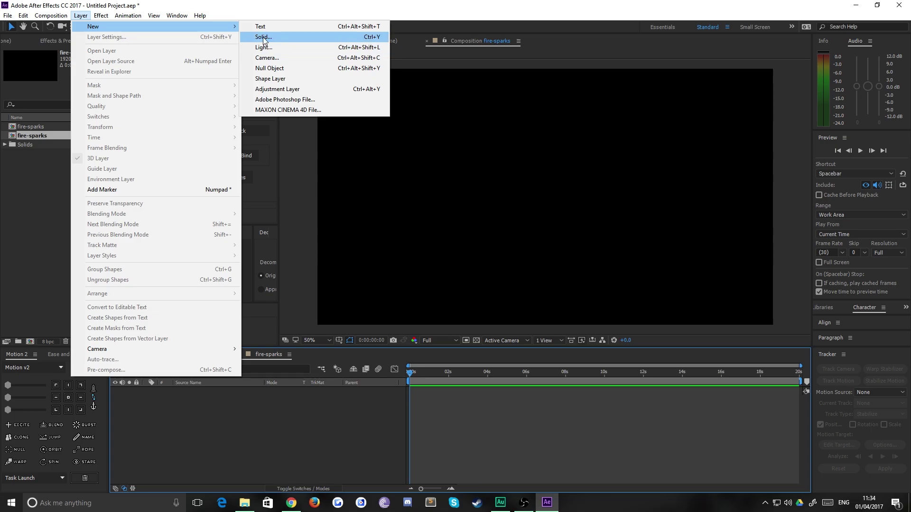
# - Create a white full-frame solid layer named 'sparks' in the fire-sparks composition
pyautogui.click(264, 38)
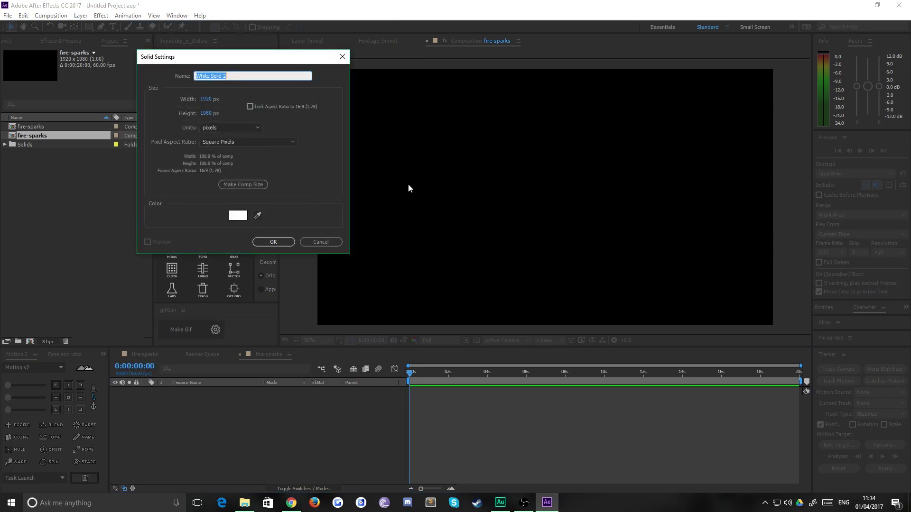
pyautogui.write('sparks')
pyautogui.click(266, 245)
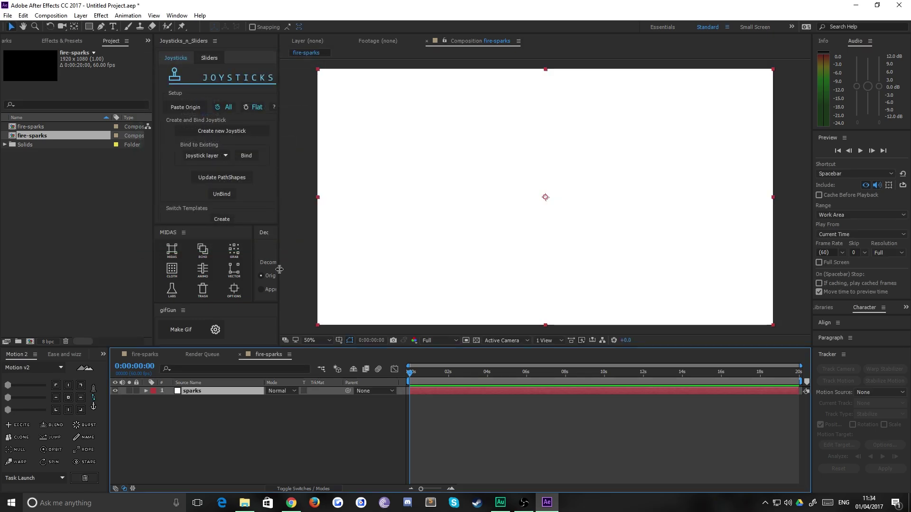
pyautogui.click(292, 431)
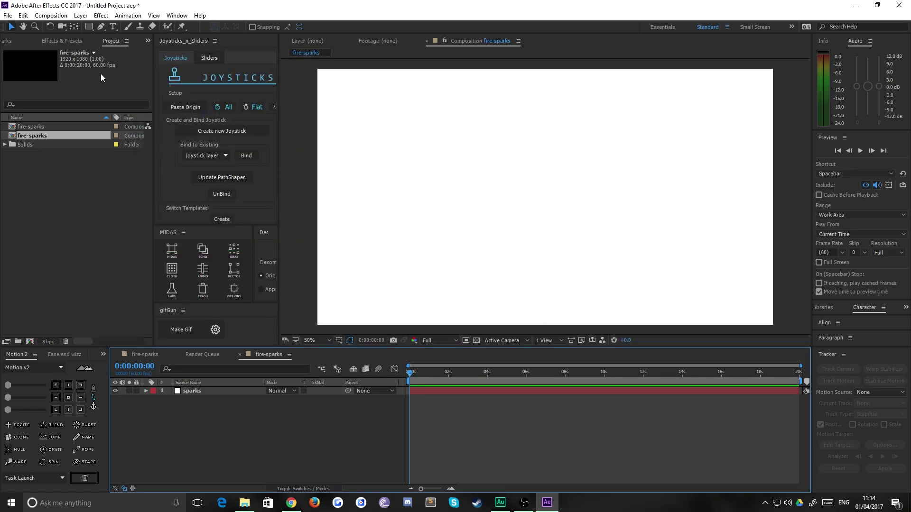
pyautogui.click(71, 42)
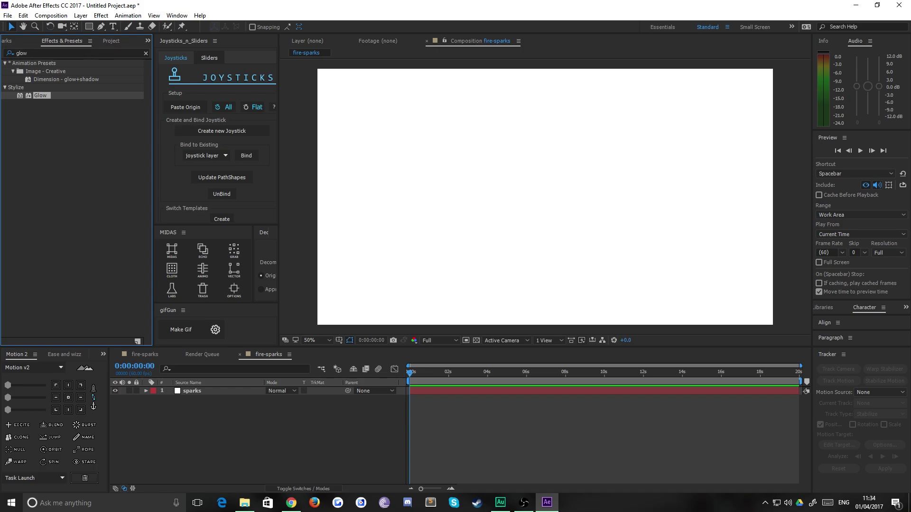
# - Search 'cc par' and drop CC Particle World onto the sparks layer, scrubbing to watch the burst
pyautogui.click(146, 53)
pyautogui.click(119, 51)
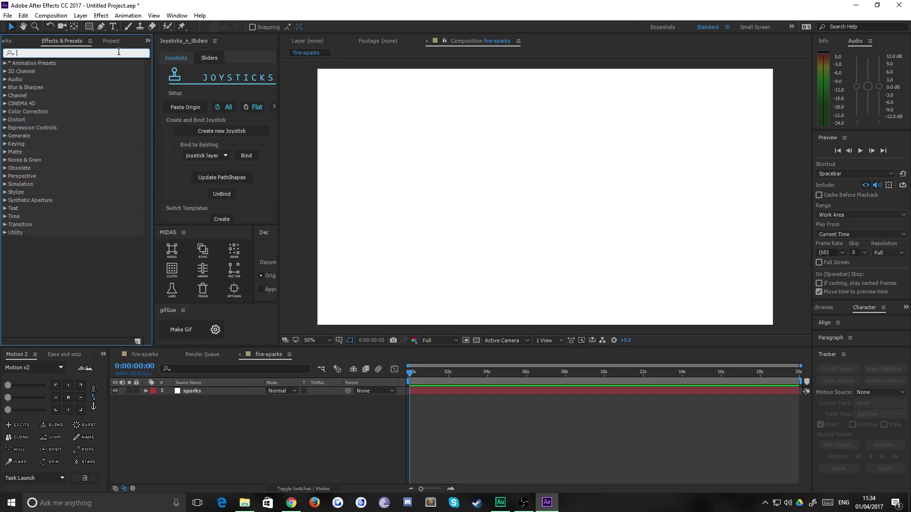
pyautogui.write('cc part')
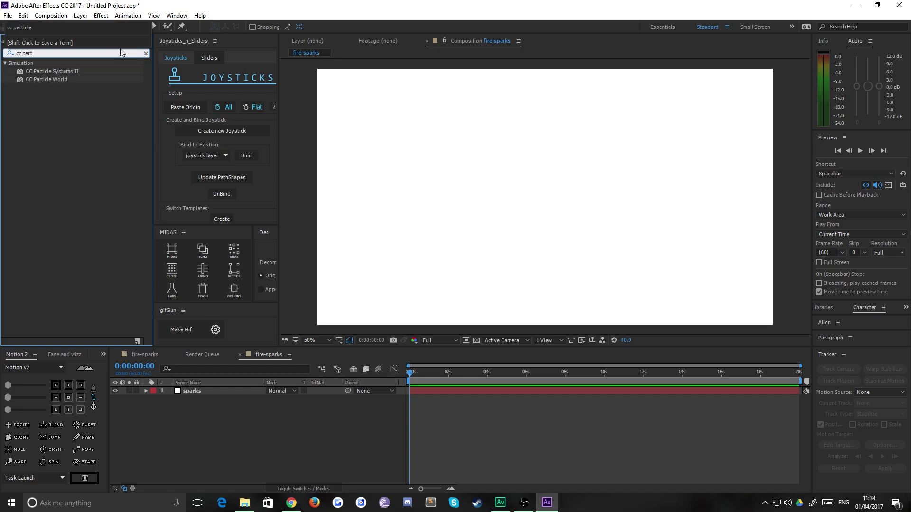
pyautogui.click(39, 74)
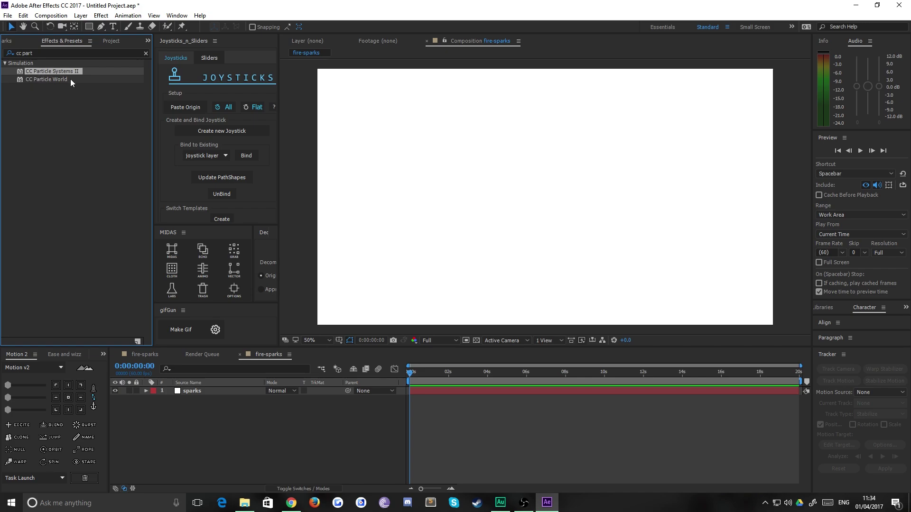
pyautogui.moveTo(34, 81); pyautogui.dragTo(204, 392)
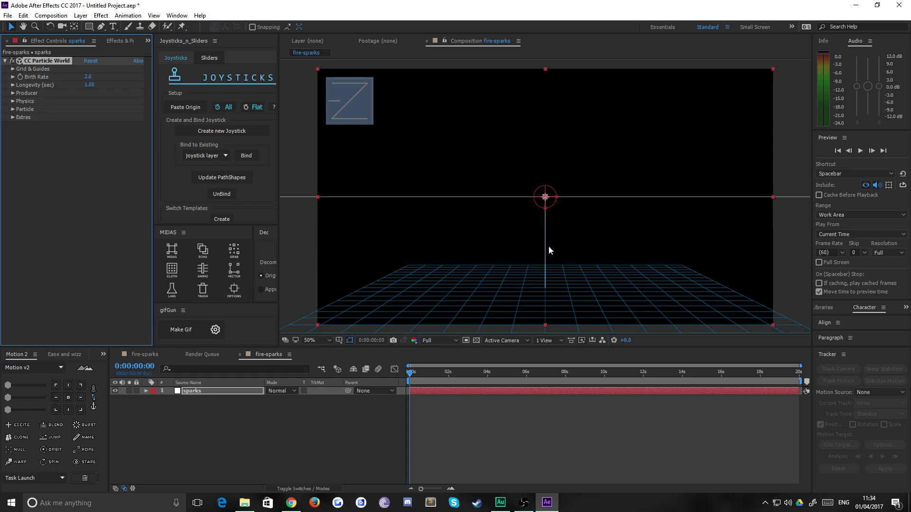
pyautogui.click(412, 376)
pyautogui.moveTo(413, 378)
pyautogui.mouseDown()
pyautogui.moveTo(442, 381)
pyautogui.moveTo(409, 388)
pyautogui.mouseUp()
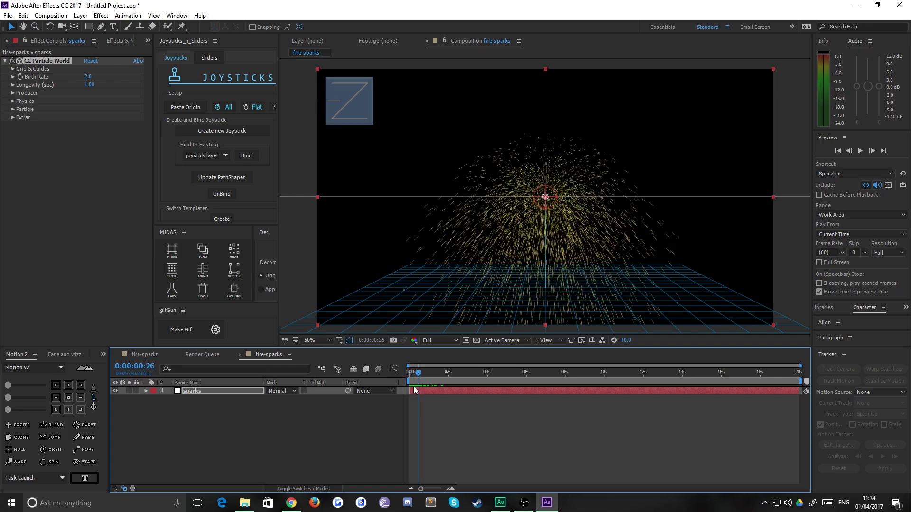
# - Preview the burst and drag the sparks layer's out-point to the end of the composition
pyautogui.click(542, 390)
pyautogui.press('space')
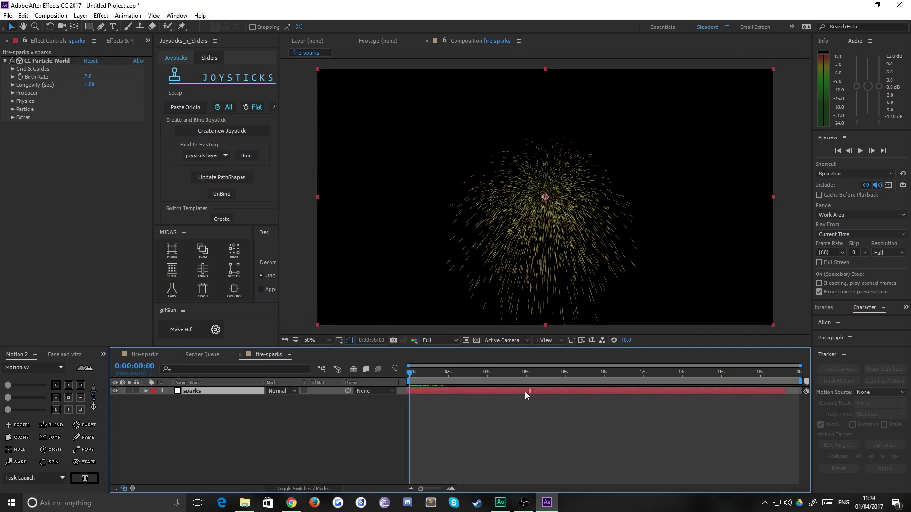
pyautogui.moveTo(730, 393); pyautogui.dragTo(802, 393)
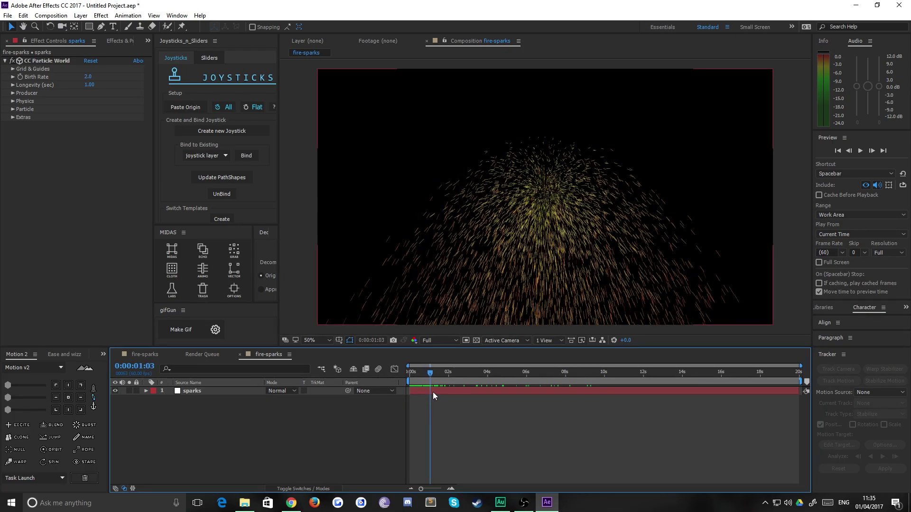
pyautogui.click(193, 391)
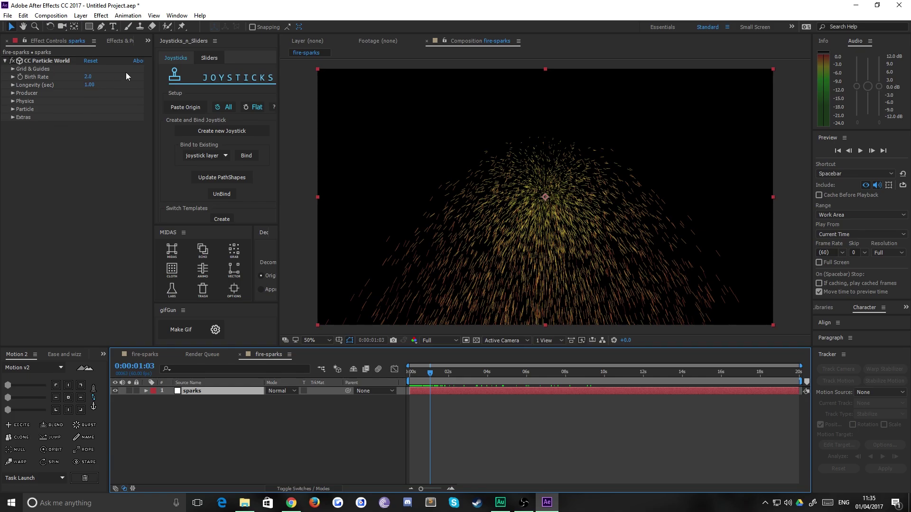
# - Bring the sparks layer's Effect Controls panel to the front
pyautogui.click(148, 41)
pyautogui.click(172, 58)
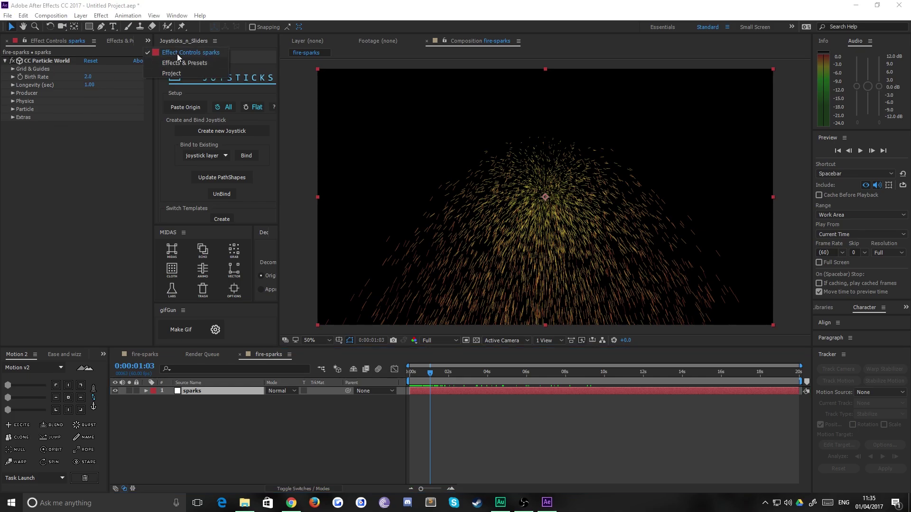
pyautogui.click(177, 16)
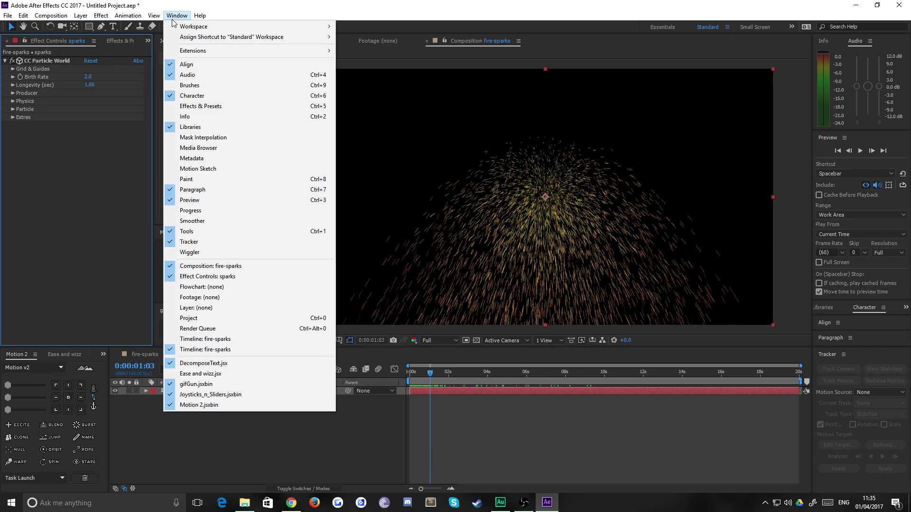
pyautogui.click(28, 131)
pyautogui.click(176, 16)
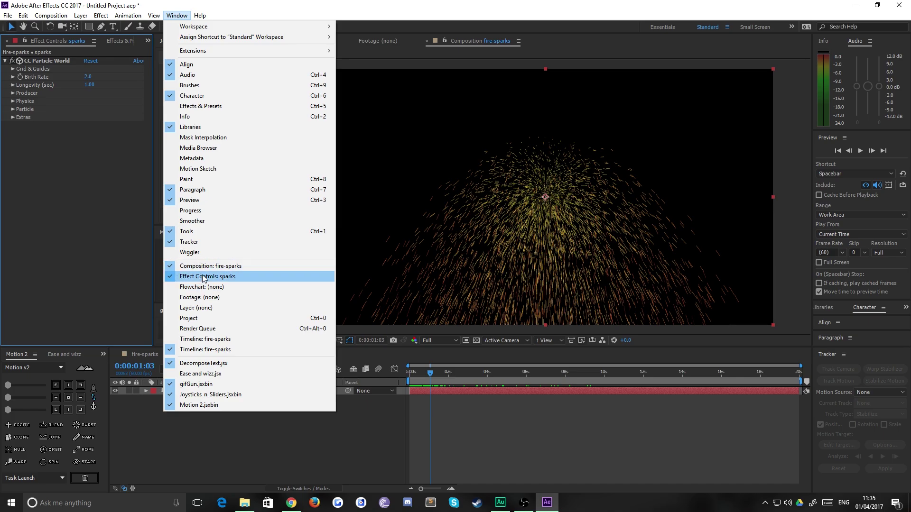
pyautogui.click(65, 137)
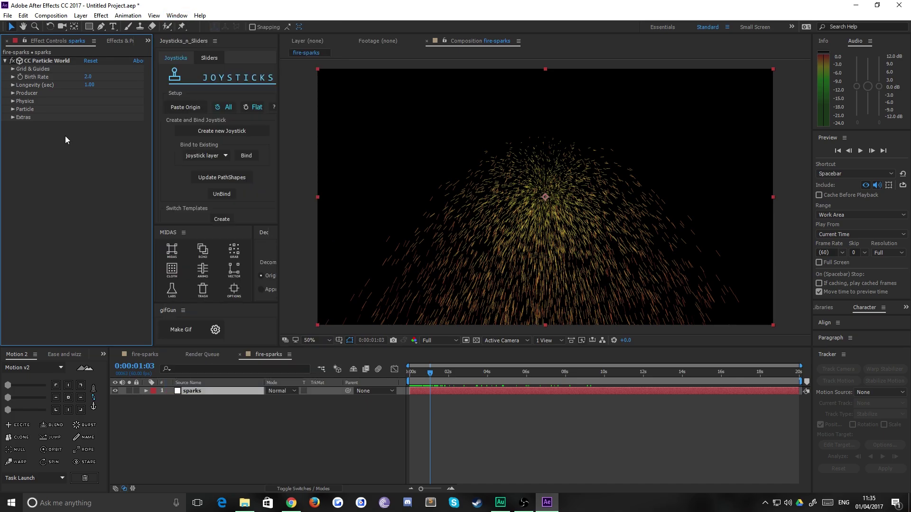
# - Set the CC Particle World particle type to Shaded Sphere
pyautogui.click(14, 109)
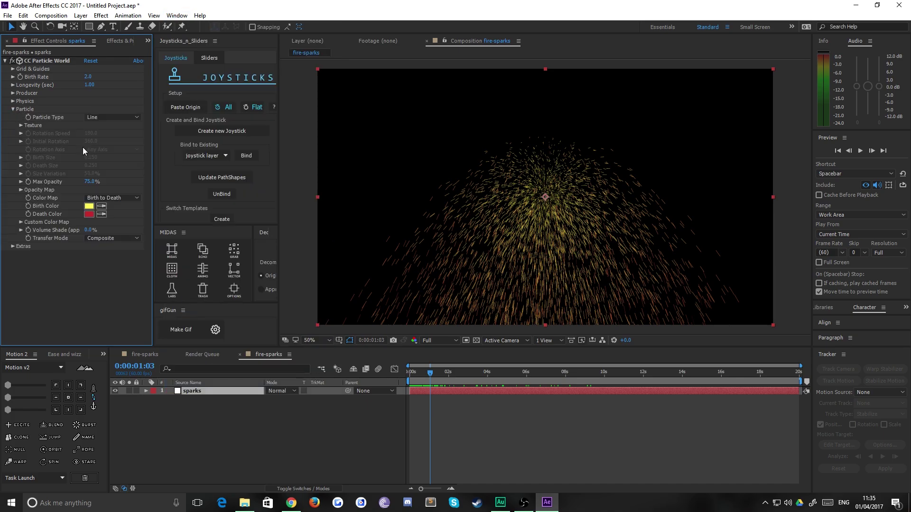
pyautogui.click(100, 118)
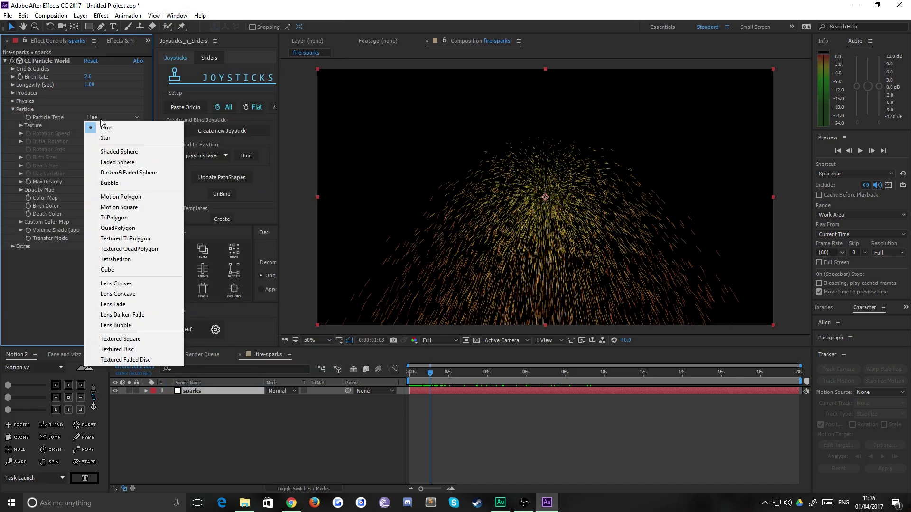
pyautogui.click(117, 153)
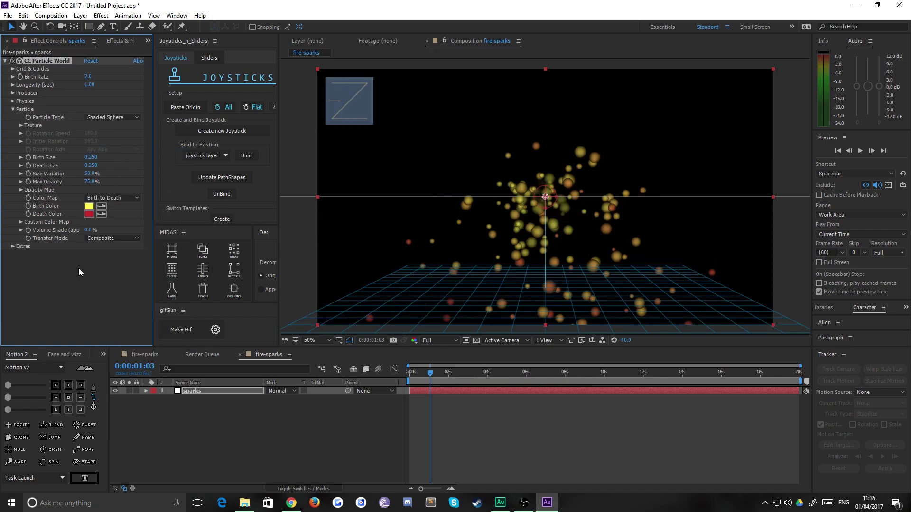
# - Set the particle Birth Color to orange F56B06
pyautogui.click(92, 208)
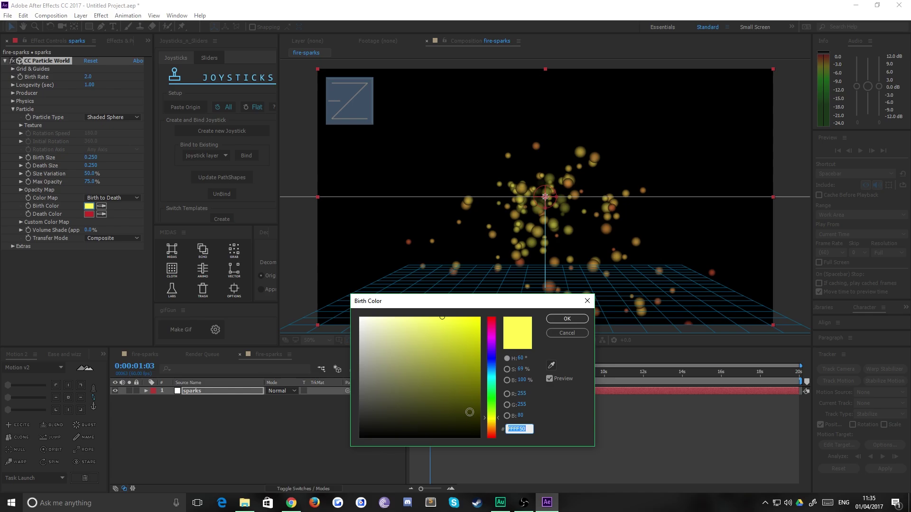
pyautogui.moveTo(495, 429); pyautogui.dragTo(494, 437)
pyautogui.moveTo(467, 369); pyautogui.dragTo(492, 349)
pyautogui.moveTo(493, 435); pyautogui.dragTo(492, 430)
pyautogui.moveTo(479, 319)
pyautogui.mouseDown()
pyautogui.moveTo(470, 324)
pyautogui.moveTo(477, 322)
pyautogui.mouseUp()
pyautogui.click(568, 321)
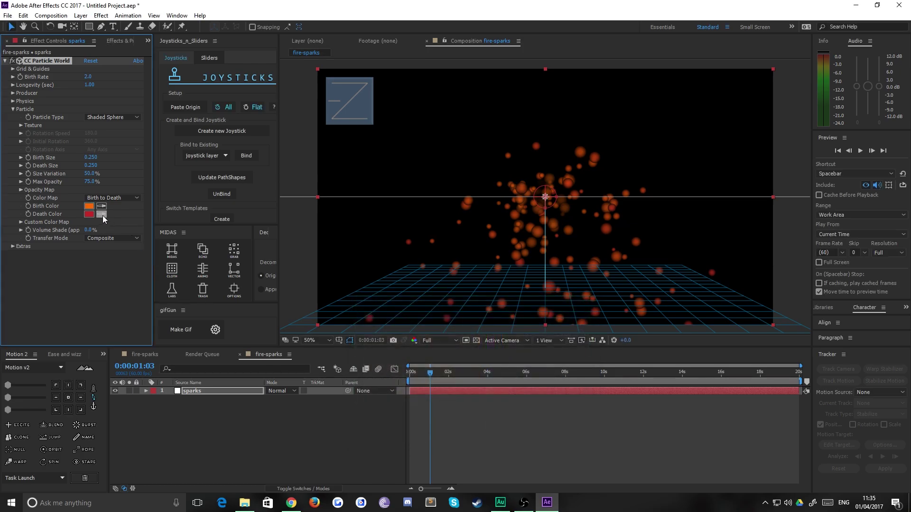
# - Set the particle Death Color to dark red 661105
pyautogui.click(89, 206)
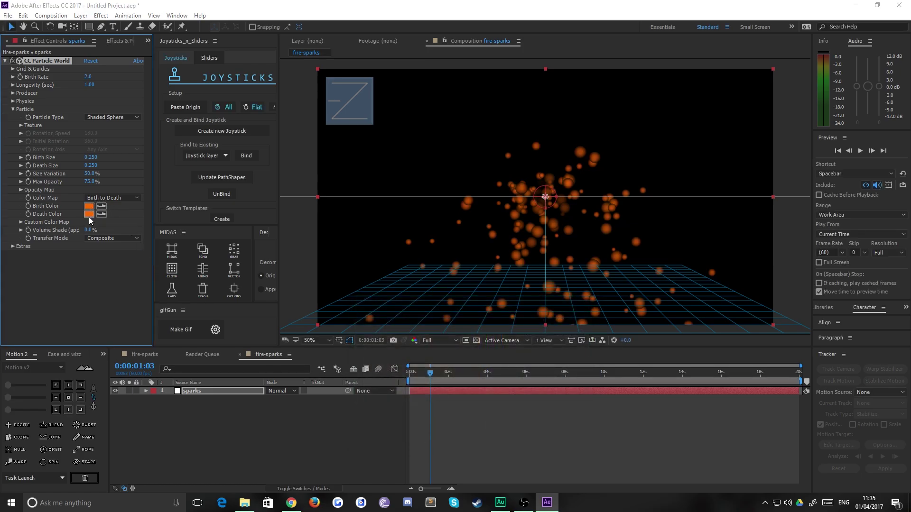
pyautogui.click(89, 214)
pyautogui.click(474, 390)
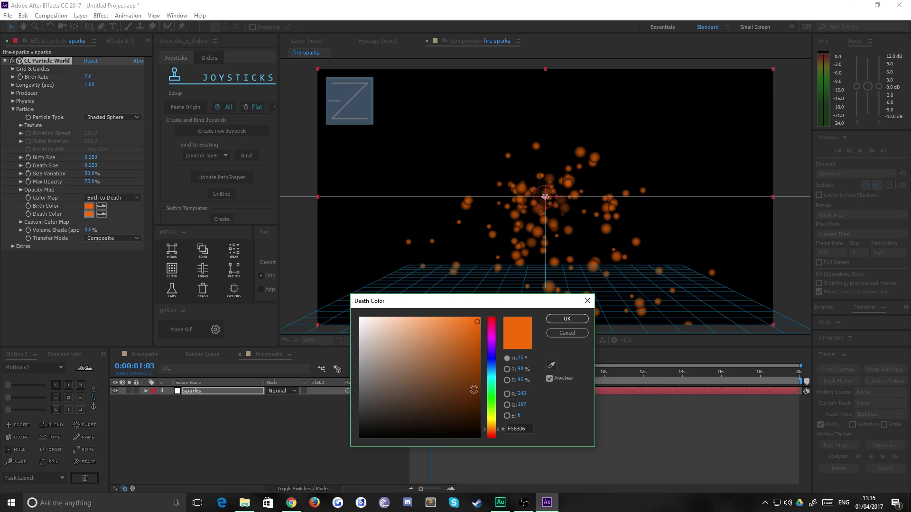
pyautogui.moveTo(491, 433); pyautogui.dragTo(490, 436)
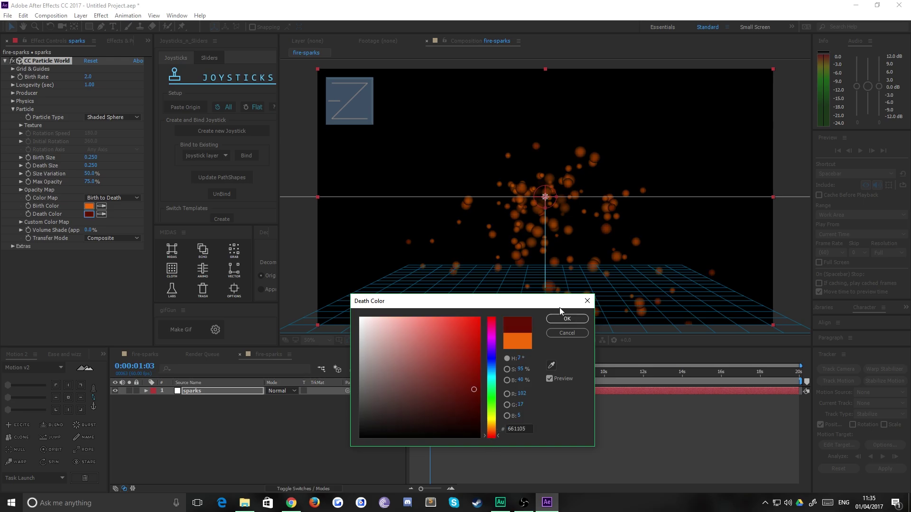
pyautogui.click(561, 321)
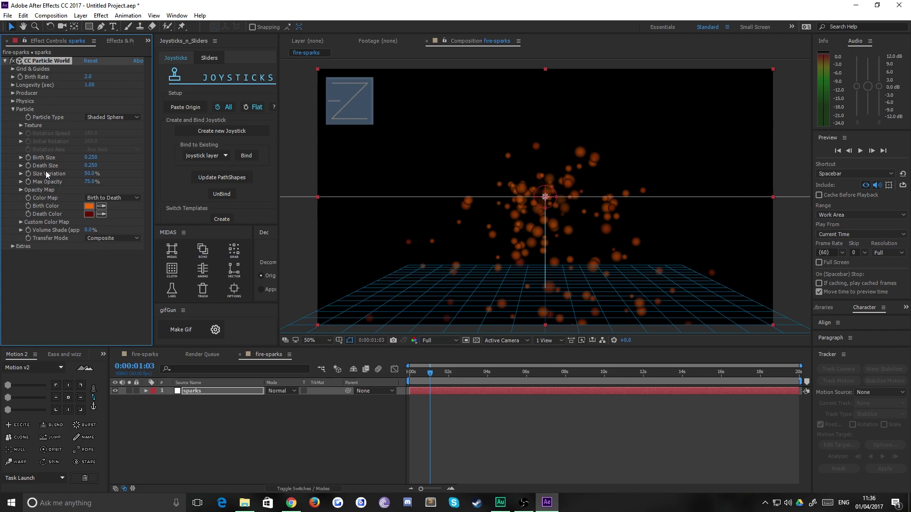
# - Set particle Birth Size to 0.050 and Death Size to 0.000
pyautogui.click(91, 158)
pyautogui.write('0.050')
pyautogui.press('Return')
pyautogui.click(91, 165)
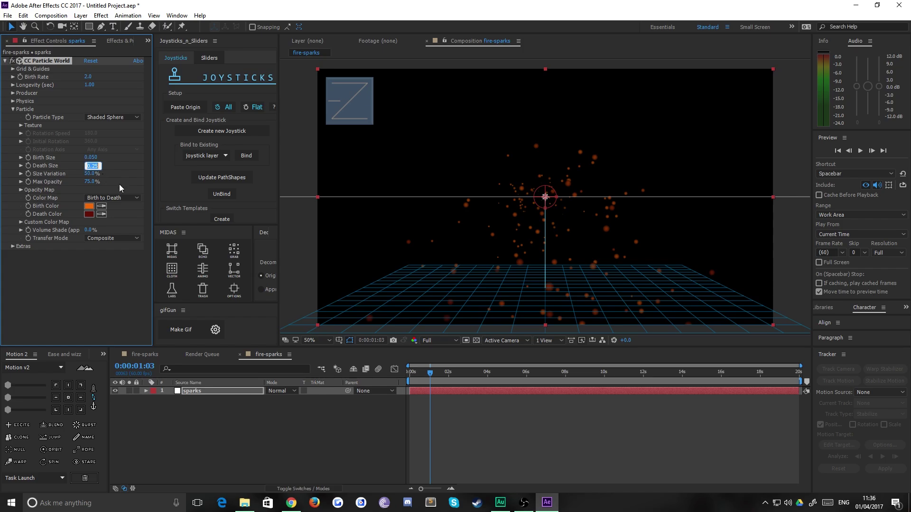
pyautogui.write('0')
pyautogui.press('Return')
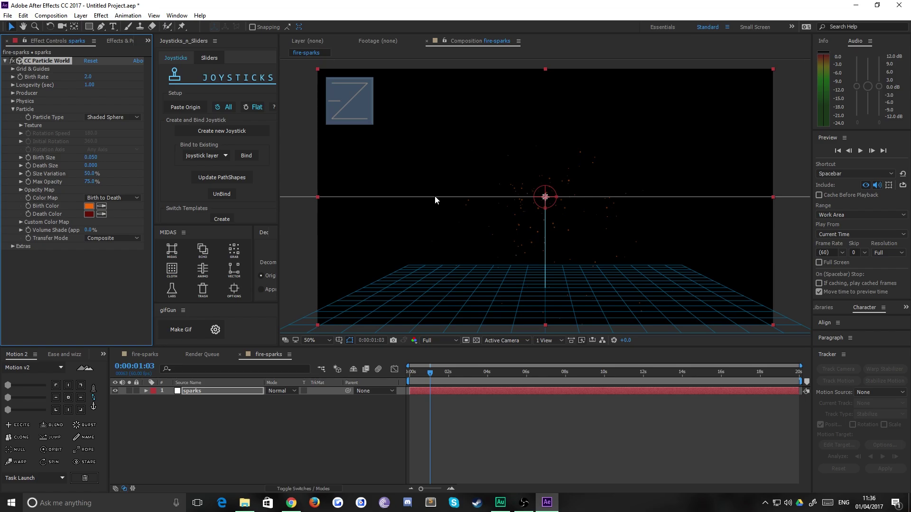
# - Preview the spark animation, then return the playhead to 0:00:01:12
pyautogui.press('space')
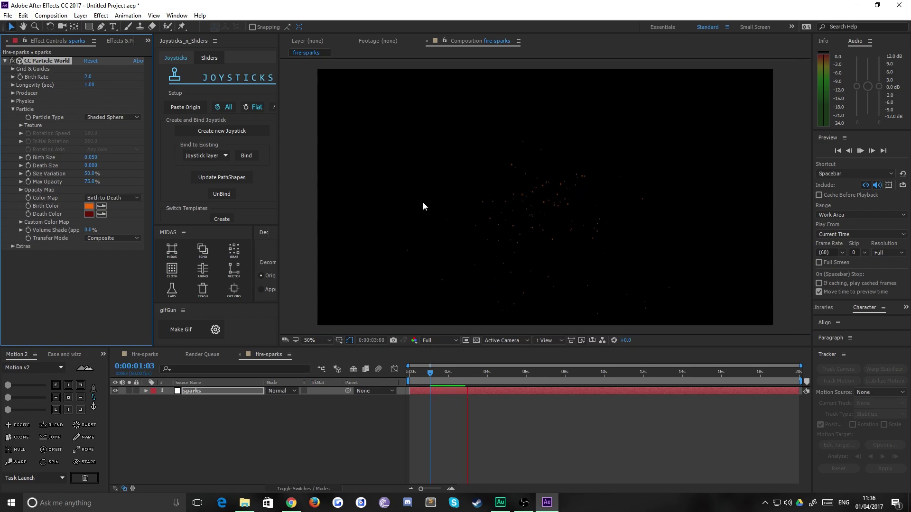
pyautogui.press('space')
pyautogui.moveTo(448, 373); pyautogui.dragTo(433, 373)
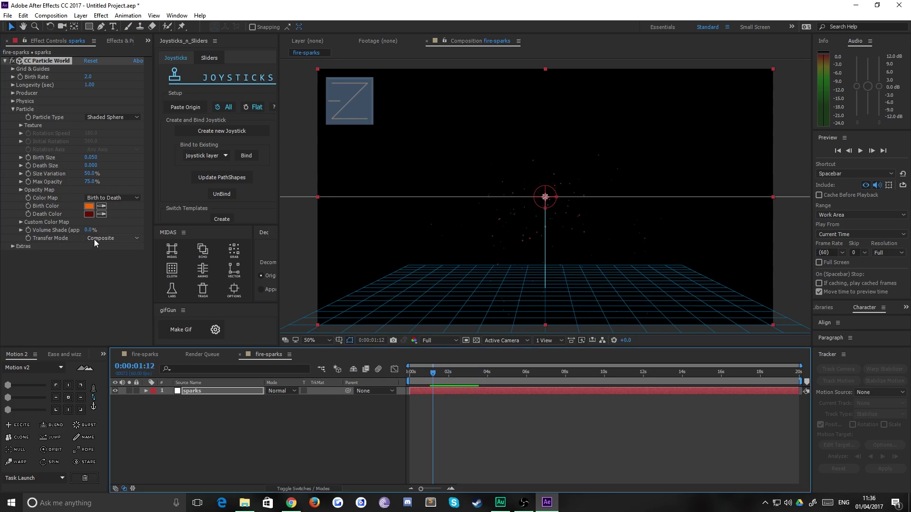
# - Switch the particle Animation type to Direction Axis and preview the motion
pyautogui.click(13, 109)
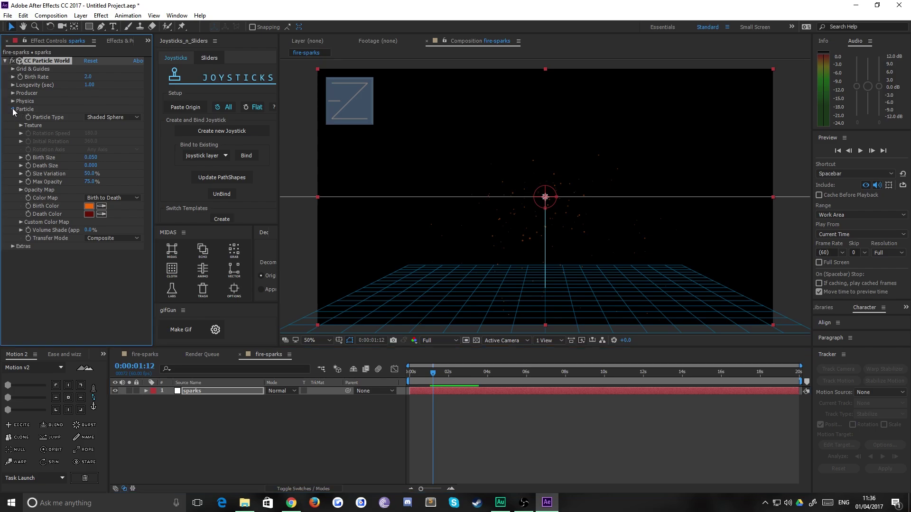
pyautogui.click(12, 101)
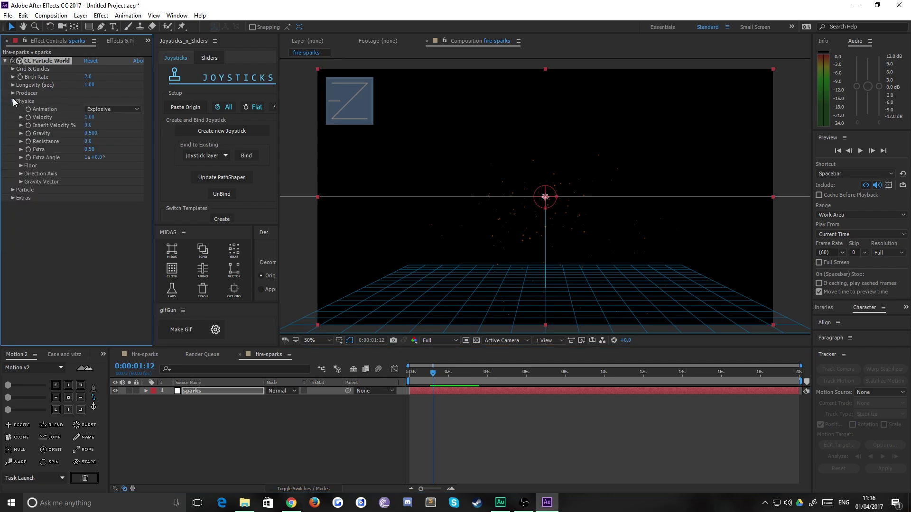
pyautogui.click(97, 110)
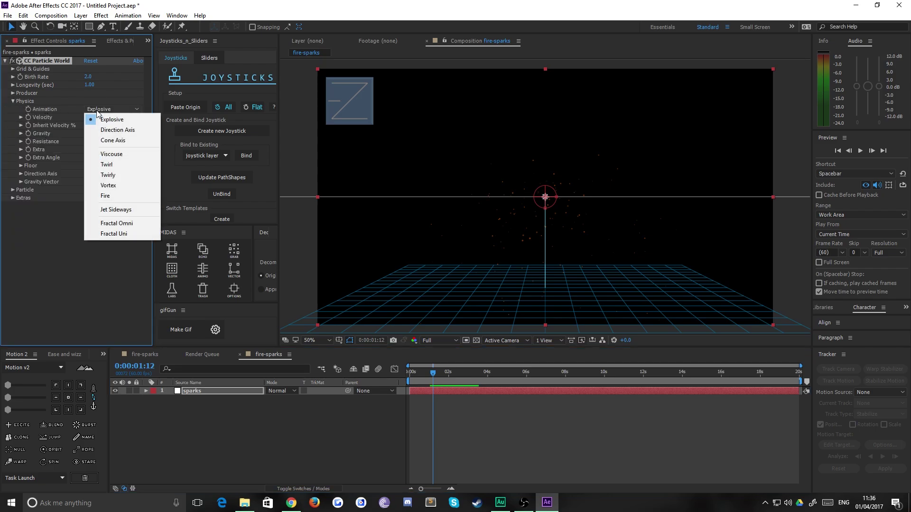
pyautogui.click(119, 131)
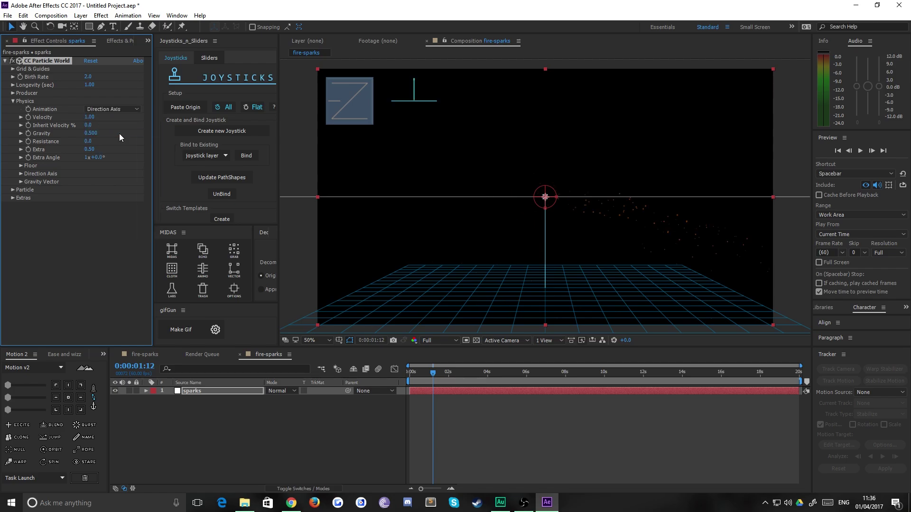
pyautogui.press('space')
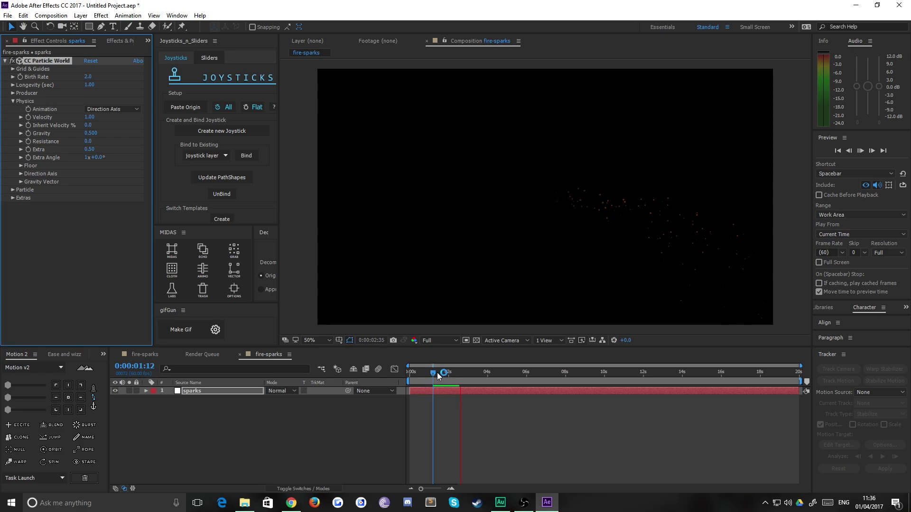
pyautogui.moveTo(437, 376)
pyautogui.mouseDown()
pyautogui.moveTo(452, 377)
pyautogui.moveTo(425, 375)
pyautogui.moveTo(432, 378)
pyautogui.mouseUp()
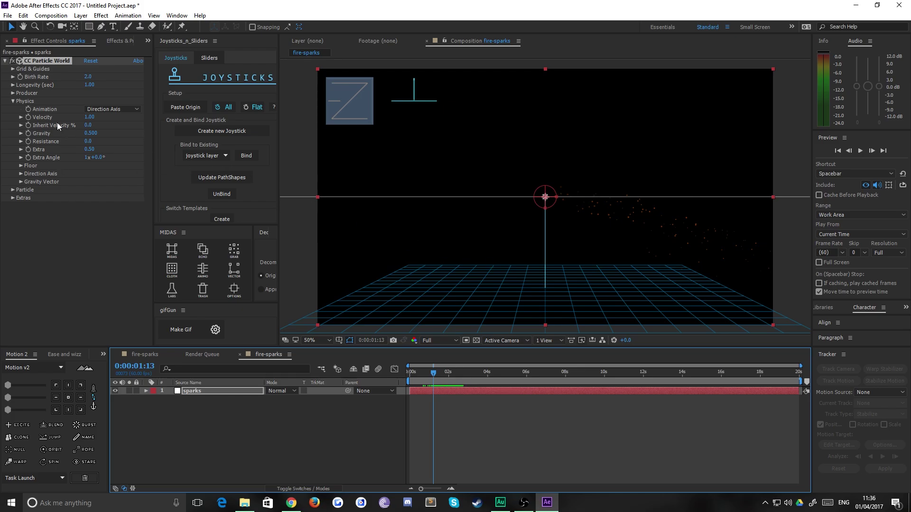
# - Set Velocity to 0.10 and try Gravity -0.5, previewing the rising sparks
pyautogui.click(90, 116)
pyautogui.write('0.1')
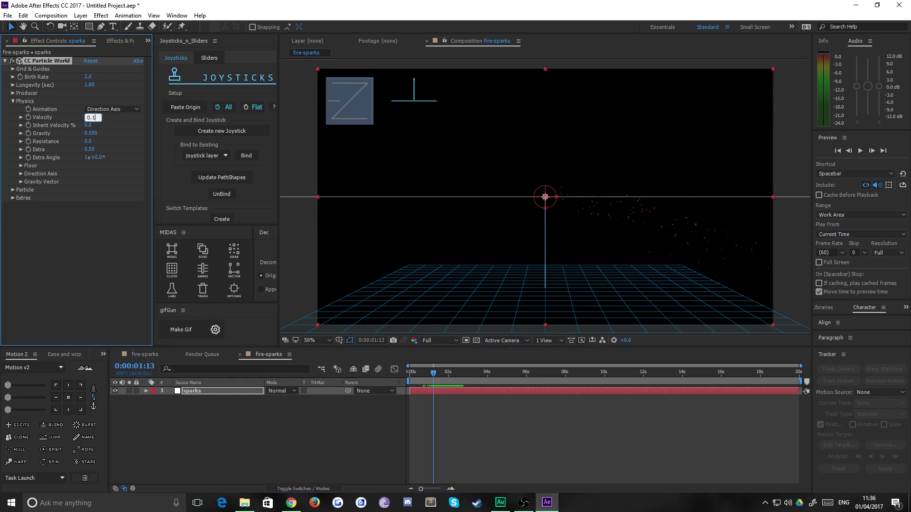
pyautogui.press('Return')
pyautogui.click(91, 133)
pyautogui.write('-0.')
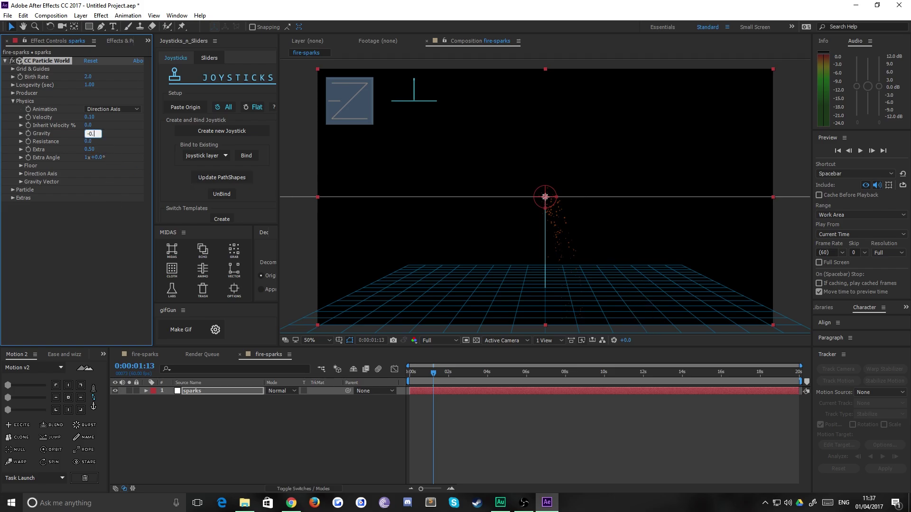
pyautogui.write('5')
pyautogui.press('Return')
pyautogui.press('space')
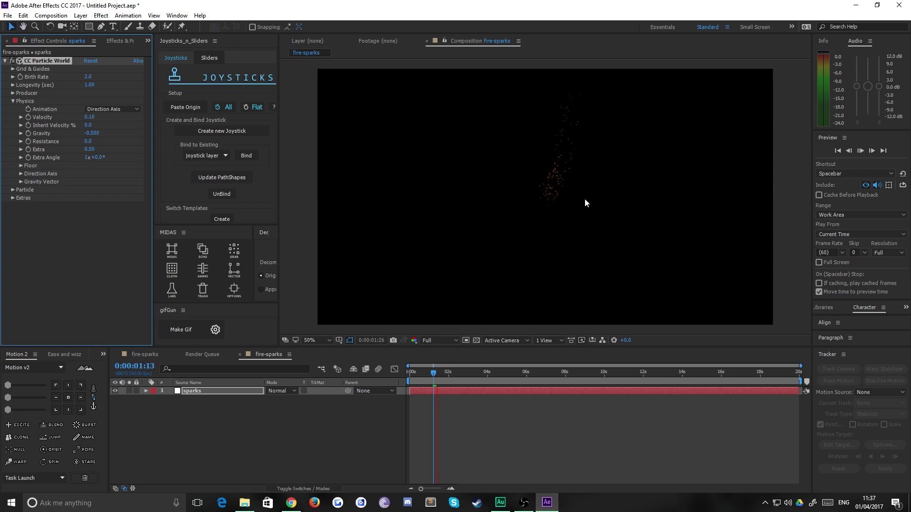
pyautogui.click(431, 374)
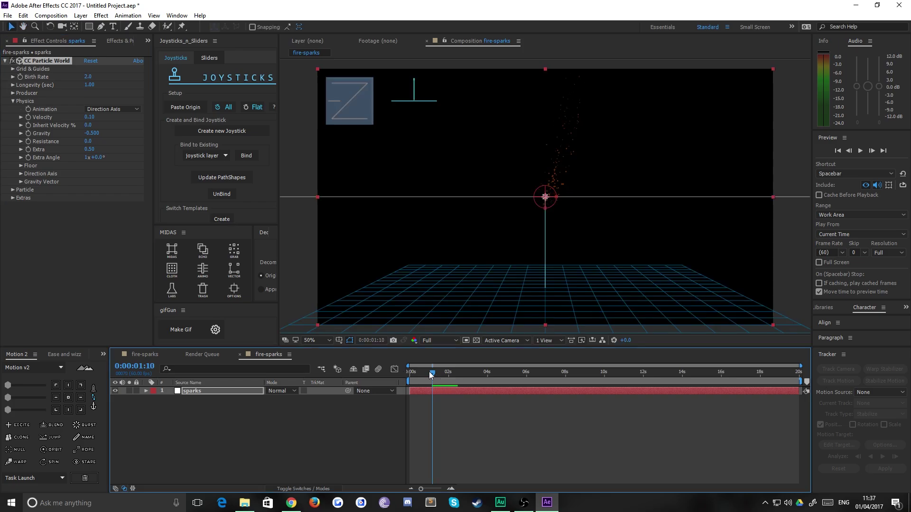
pyautogui.moveTo(431, 375); pyautogui.dragTo(431, 375)
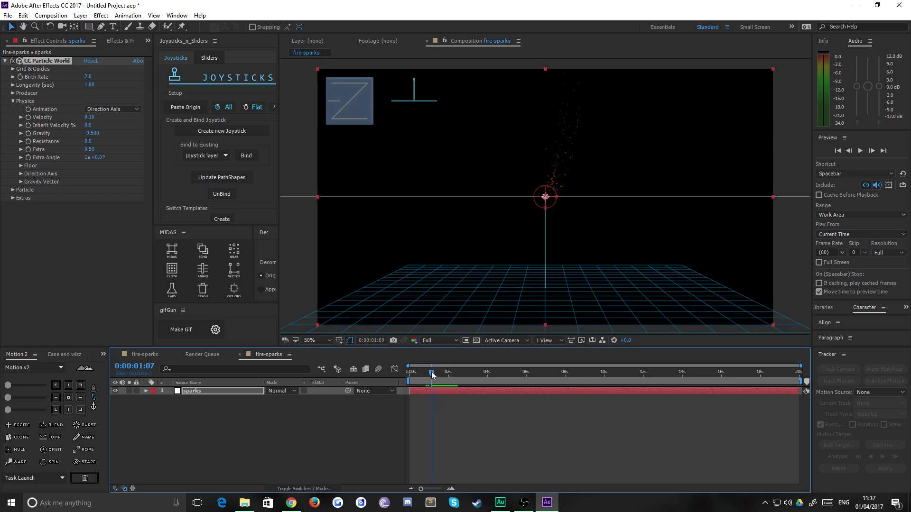
# - Weaken Gravity to -0.050 and preview the slower upward drift
pyautogui.click(92, 134)
pyautogui.write('-0.')
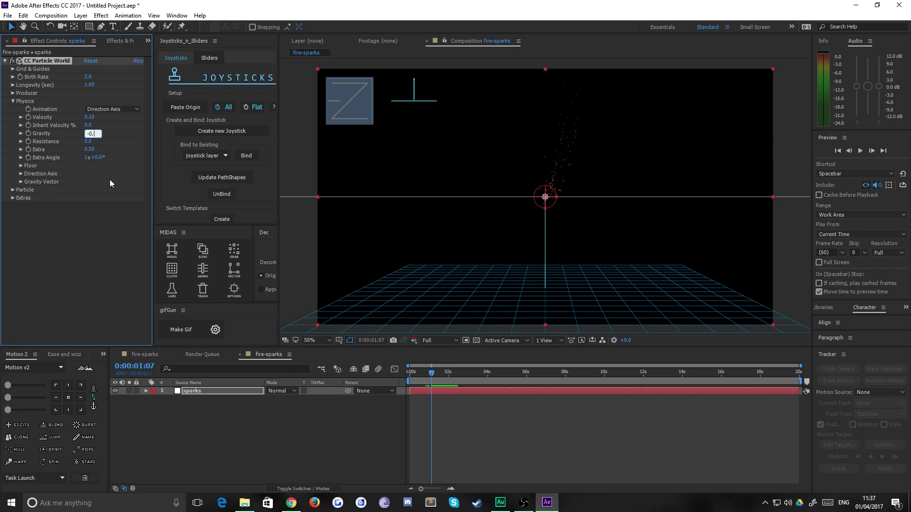
pyautogui.write('05')
pyautogui.press('Return')
pyautogui.press('space')
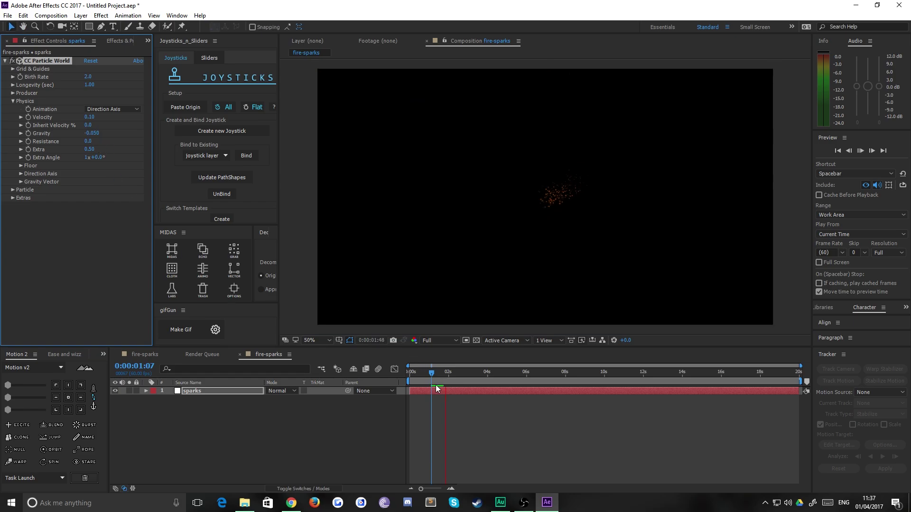
pyautogui.click(439, 390)
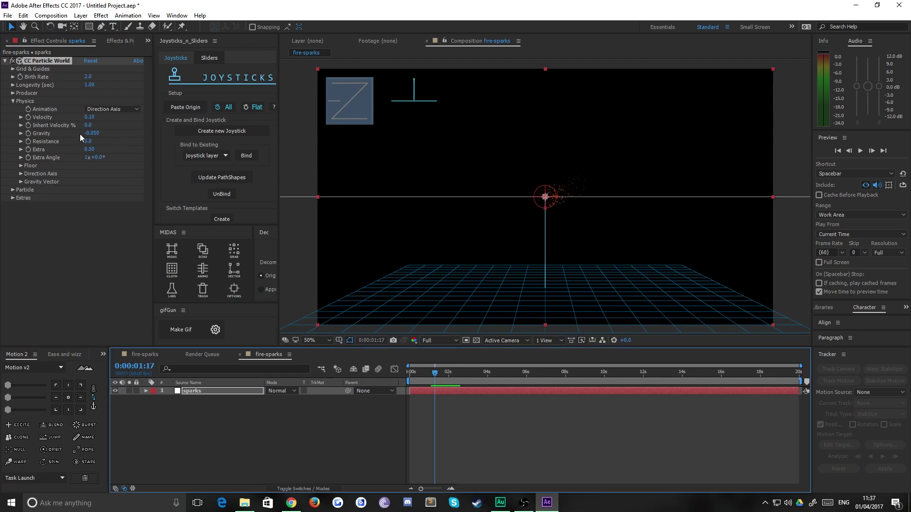
pyautogui.click(13, 101)
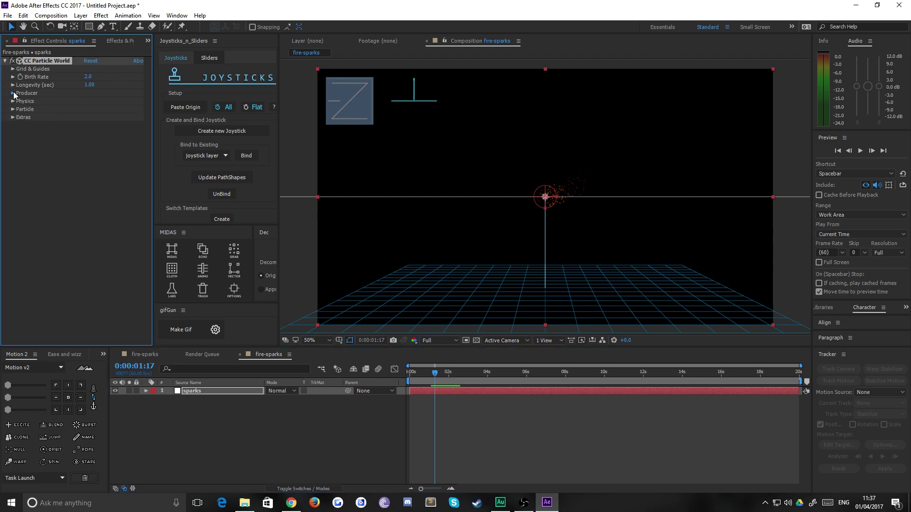
# - Spread the emitter to Radius X 0.635, Y 0.155 and Z 0.995, previewing the result
pyautogui.click(13, 93)
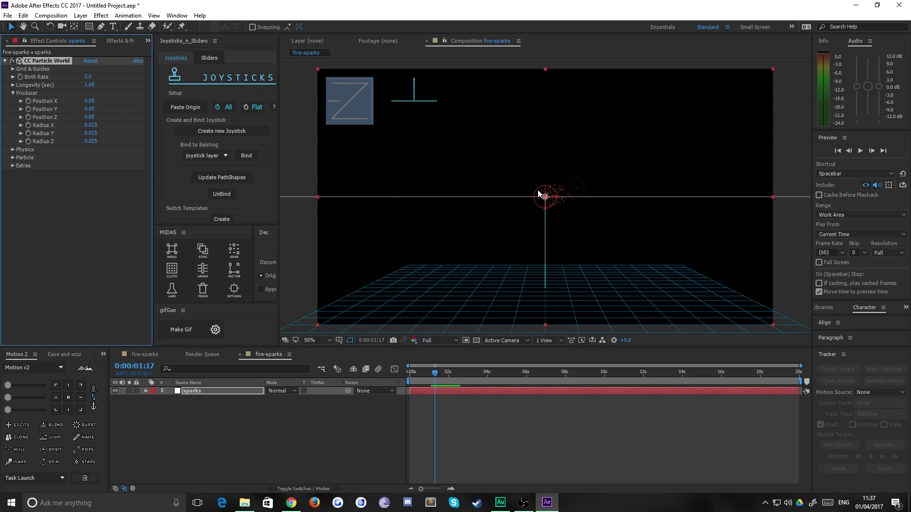
pyautogui.click(90, 125)
pyautogui.write('0.1')
pyautogui.press('Return')
pyautogui.moveTo(94, 124); pyautogui.dragTo(119, 130)
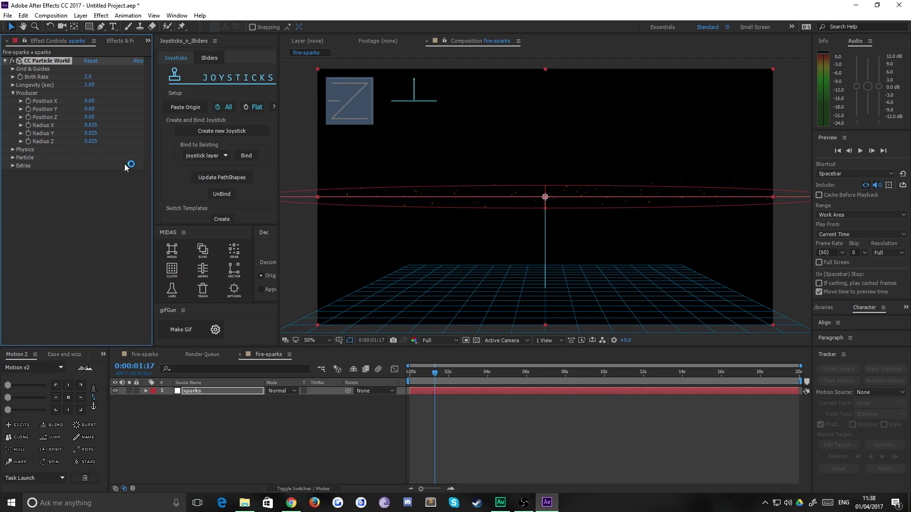
pyautogui.moveTo(89, 135); pyautogui.dragTo(98, 133)
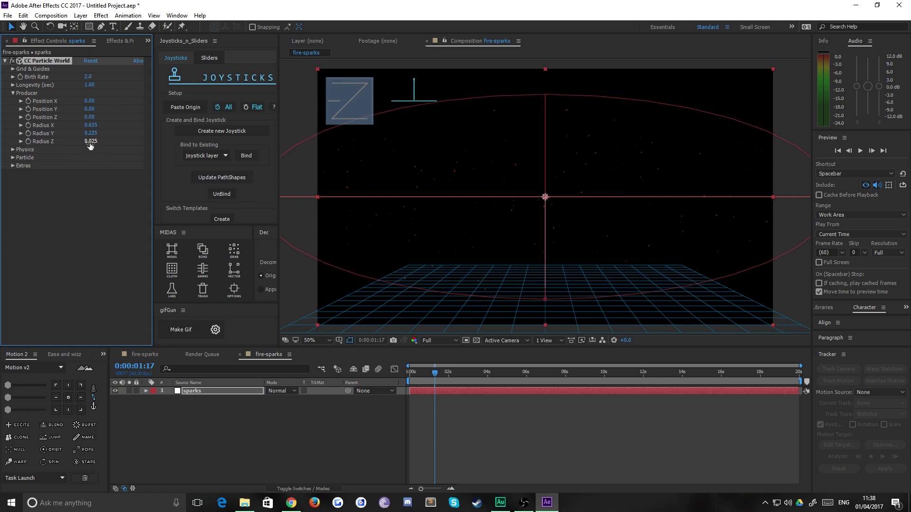
pyautogui.moveTo(90, 142); pyautogui.dragTo(137, 139)
pyautogui.press('space')
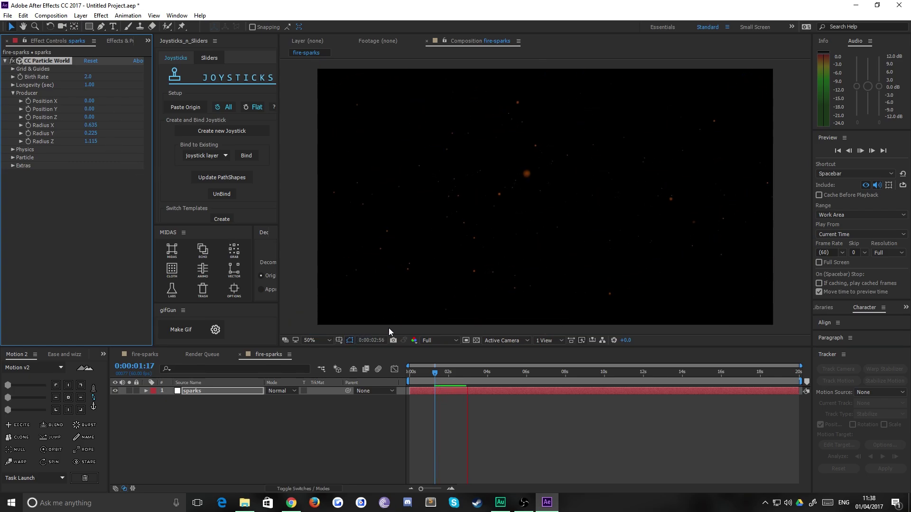
pyautogui.press('space')
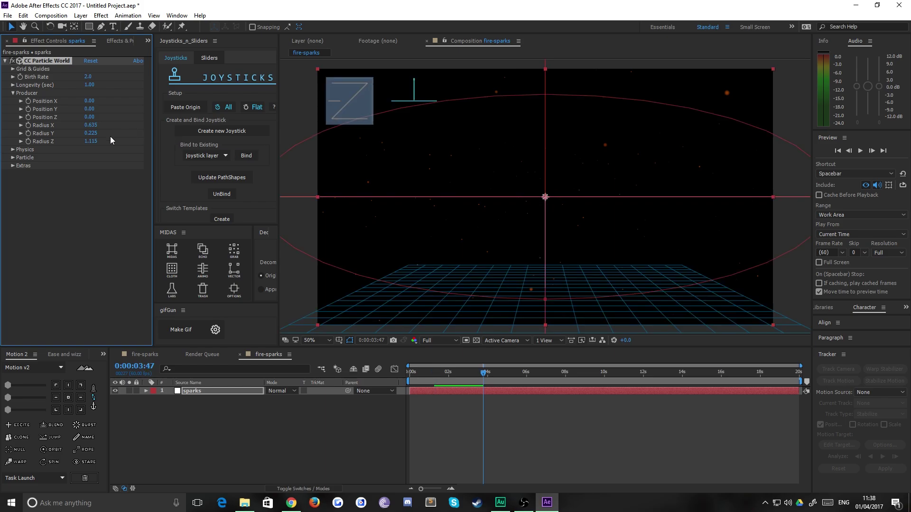
pyautogui.moveTo(90, 142); pyautogui.dragTo(92, 135)
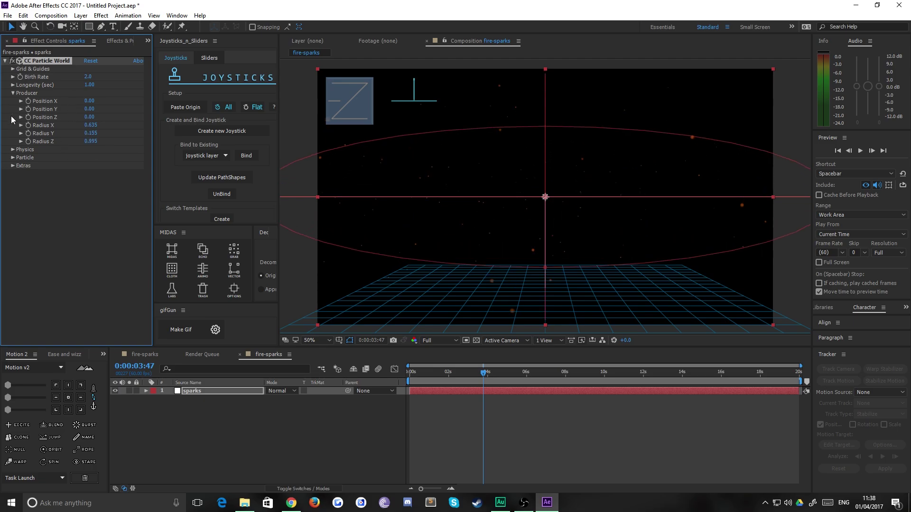
pyautogui.click(13, 93)
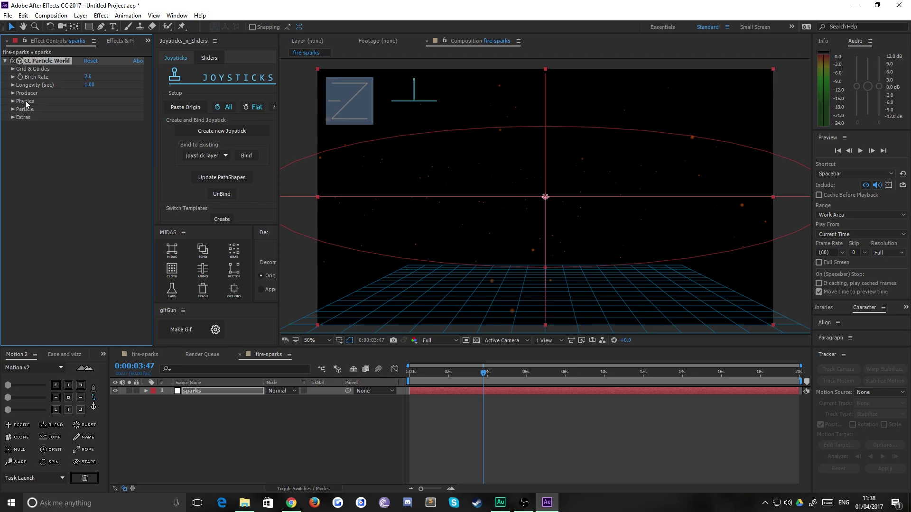
# - Set Birth Rate to 1.0 and Longevity to 7 seconds while previewing the sparks
pyautogui.click(493, 243)
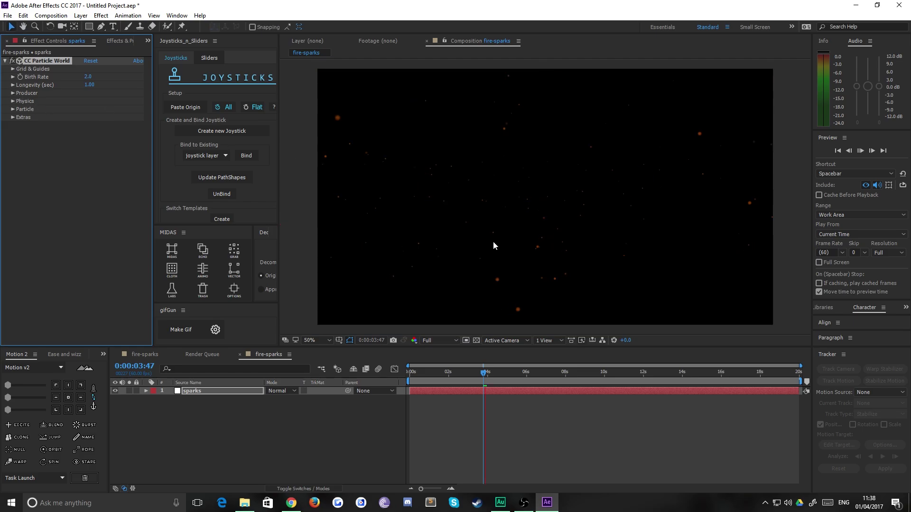
pyautogui.press('space')
pyautogui.click(220, 130)
pyautogui.click(88, 77)
pyautogui.write('1')
pyautogui.press('Return')
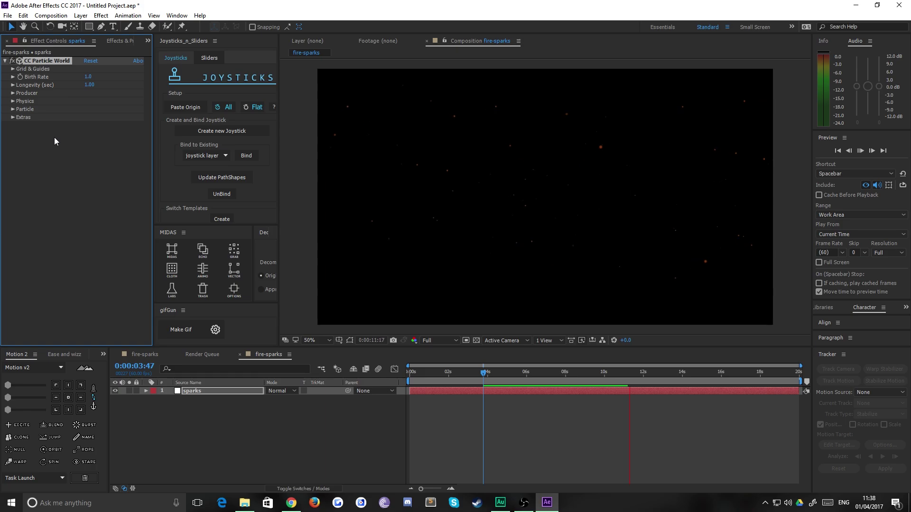
pyautogui.click(88, 85)
pyautogui.write('7')
pyautogui.press('Return')
pyautogui.click(13, 93)
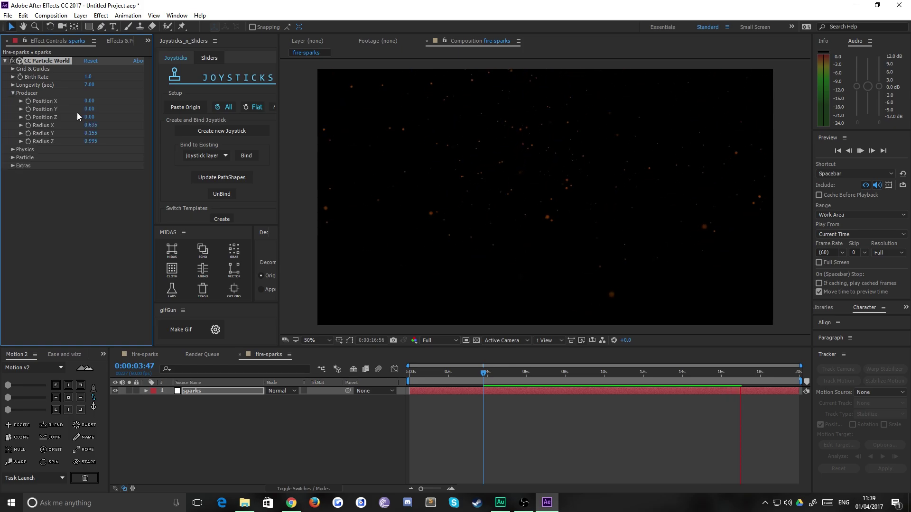
# - Drag the producer handle to place the emitter at Position X -0.31, Y 0.30, then rewind
pyautogui.click(499, 374)
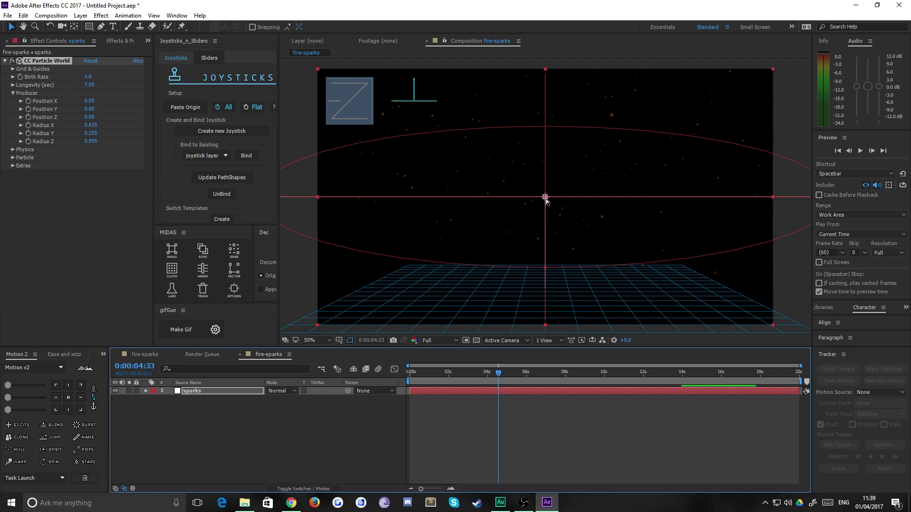
pyautogui.moveTo(546, 197); pyautogui.dragTo(315, 333)
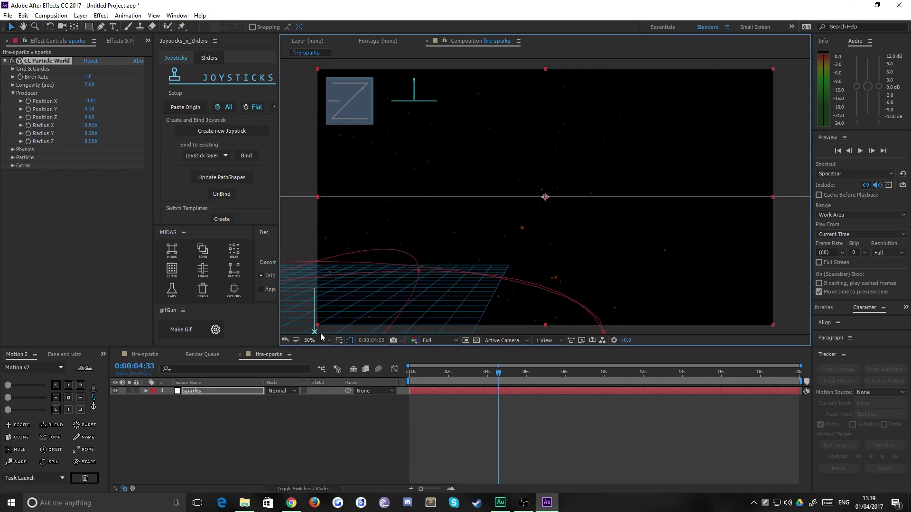
pyautogui.moveTo(473, 378); pyautogui.dragTo(391, 377)
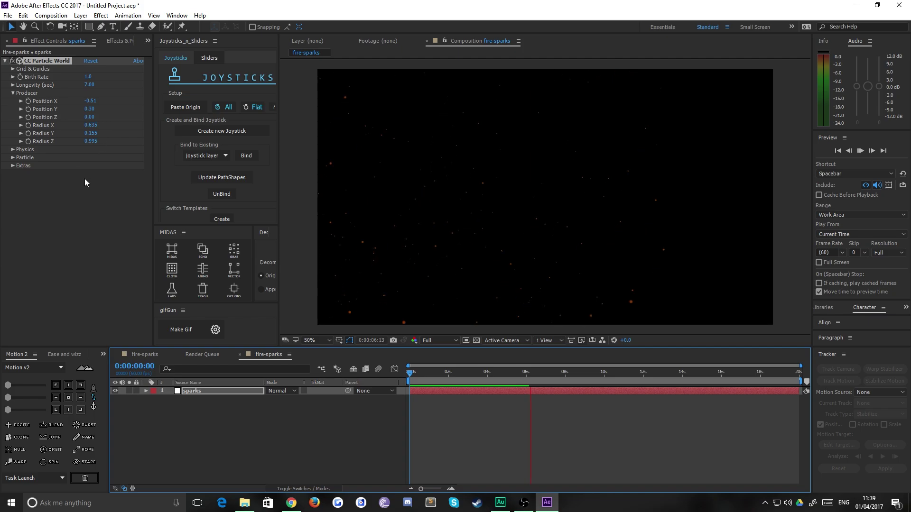
pyautogui.click(13, 157)
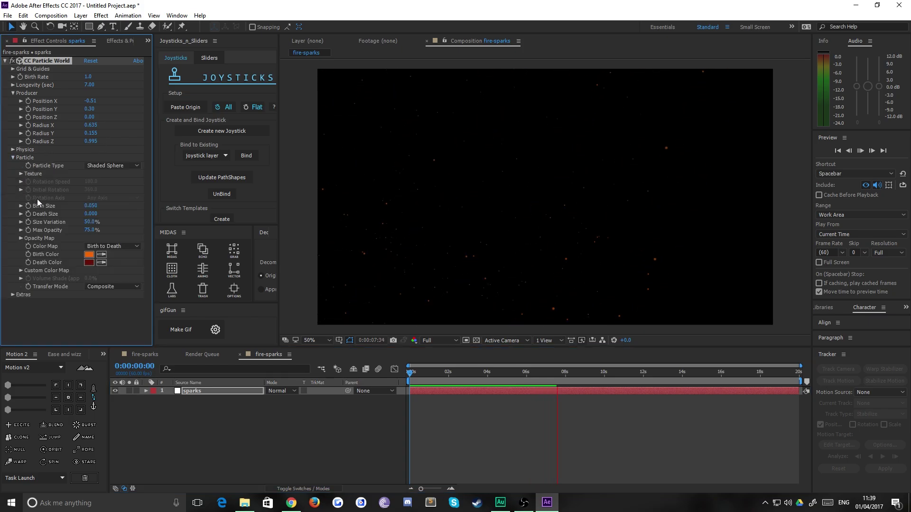
# - Try Resistance 7 in Physics and preview the sparks from 0:00:01:12
pyautogui.click(14, 158)
pyautogui.click(13, 149)
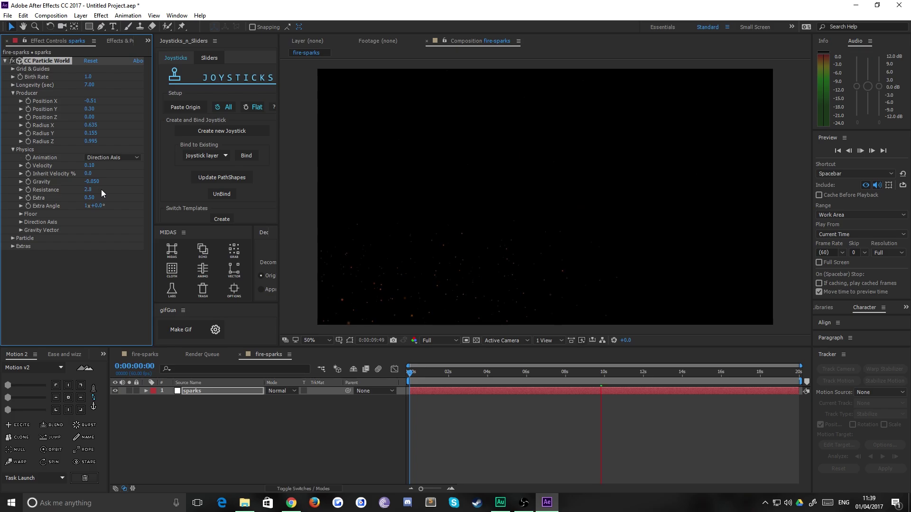
pyautogui.click(88, 189)
pyautogui.write('7')
pyautogui.press('Return')
pyautogui.click(433, 373)
pyautogui.press('space')
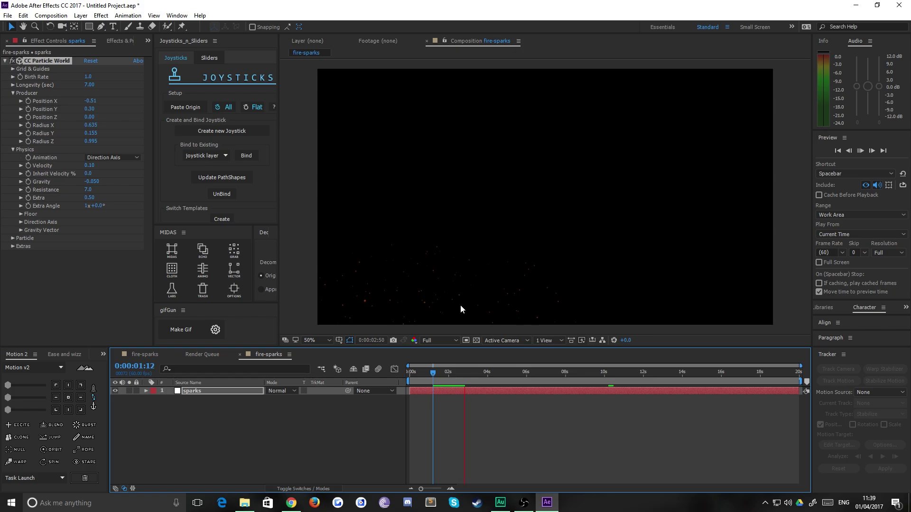
pyautogui.click(436, 373)
pyautogui.press('space')
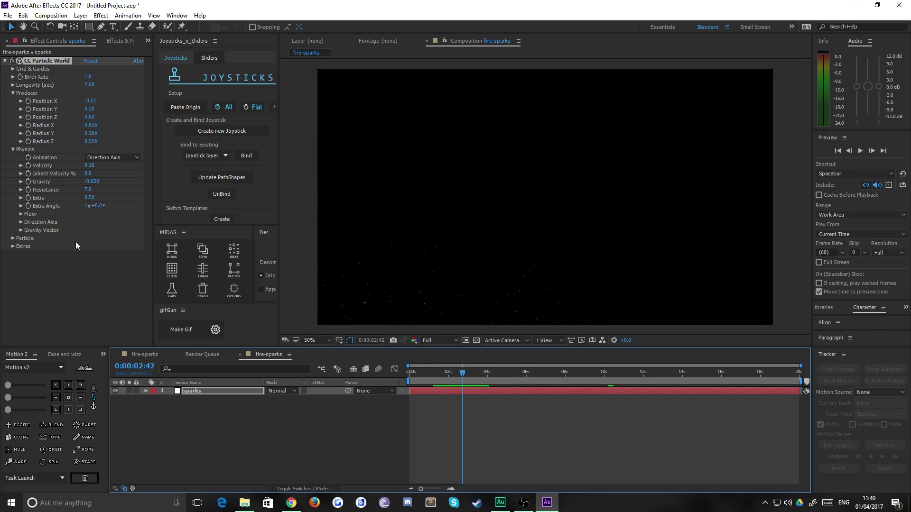
# - Lower Resistance to 1 and preview the sparks from the start
pyautogui.click(88, 190)
pyautogui.write('1')
pyautogui.press('Return')
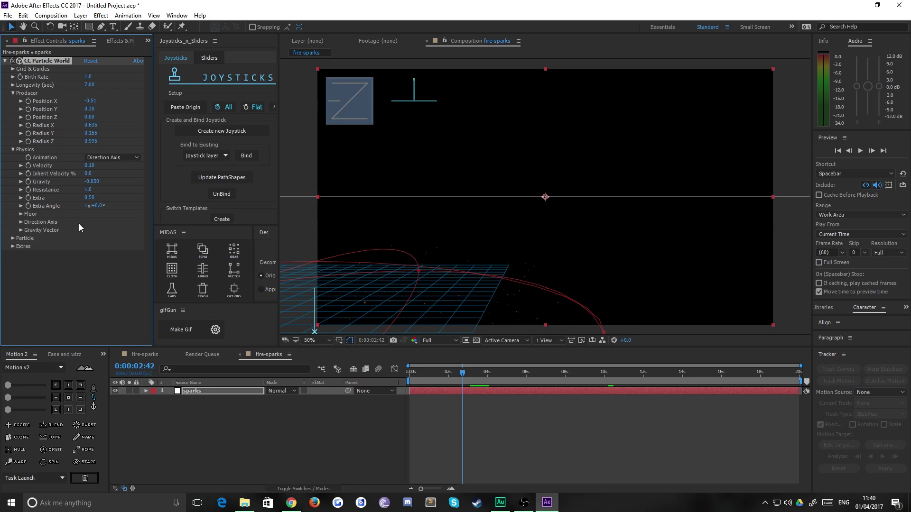
pyautogui.click(380, 375)
pyautogui.press('Home')
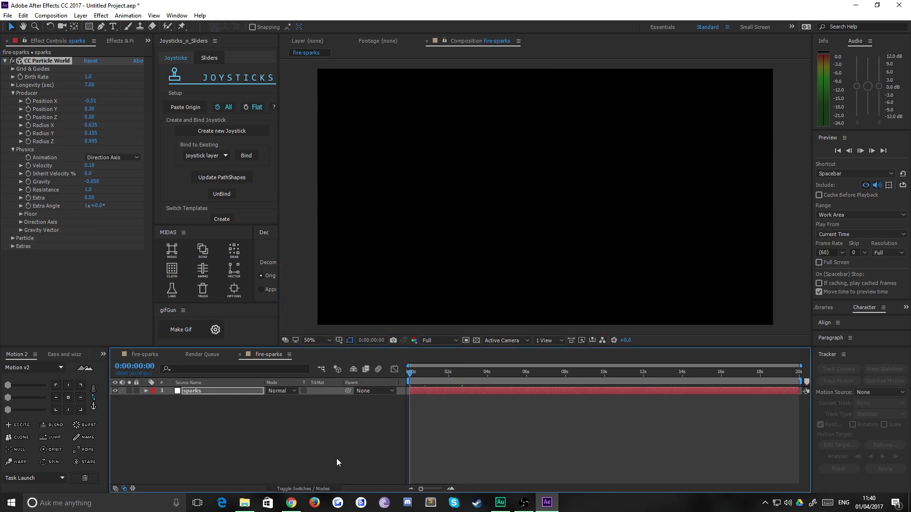
pyautogui.press('space')
pyautogui.press('space')
pyautogui.click(431, 374)
pyautogui.moveTo(431, 375); pyautogui.dragTo(514, 373)
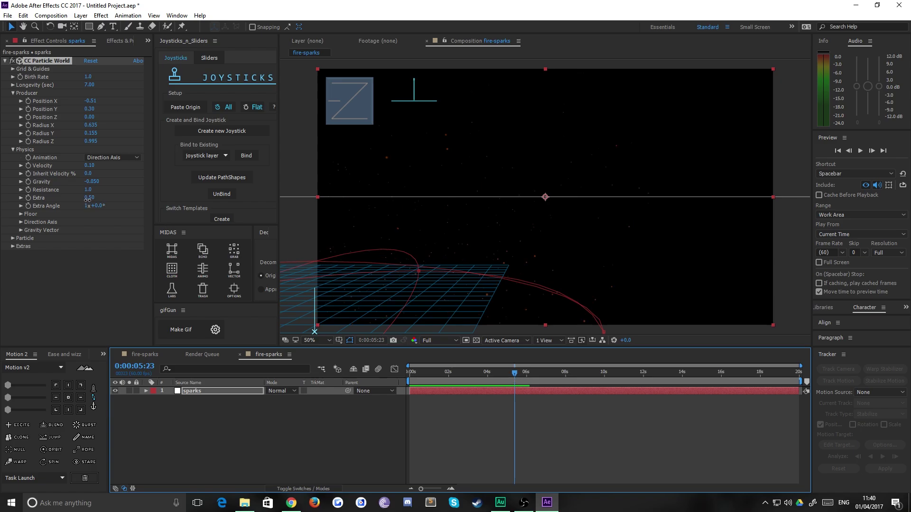
# - Set the Extra physics value to -4, then -5, previewing the result
pyautogui.moveTo(86, 198); pyautogui.dragTo(1, 209)
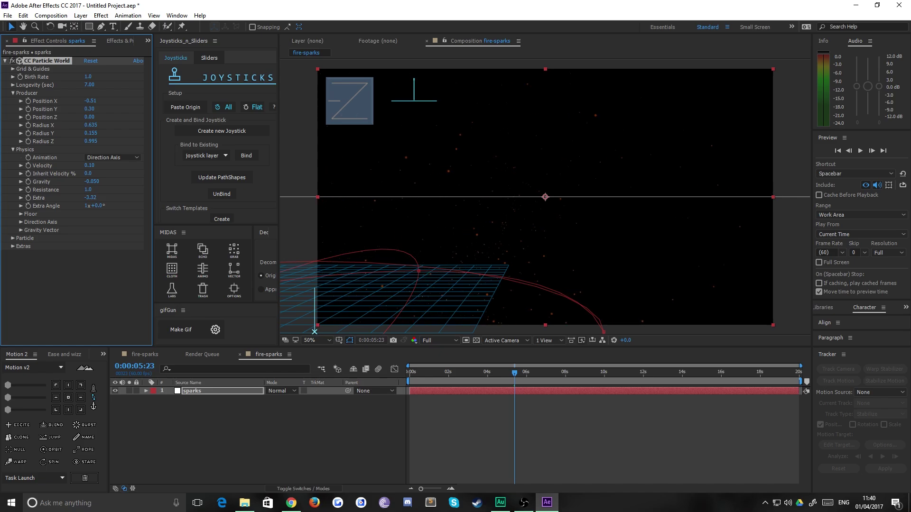
pyautogui.click(90, 198)
pyautogui.write('-4')
pyautogui.press('Return')
pyautogui.hotkey('ctrl', 'shift', 'h')
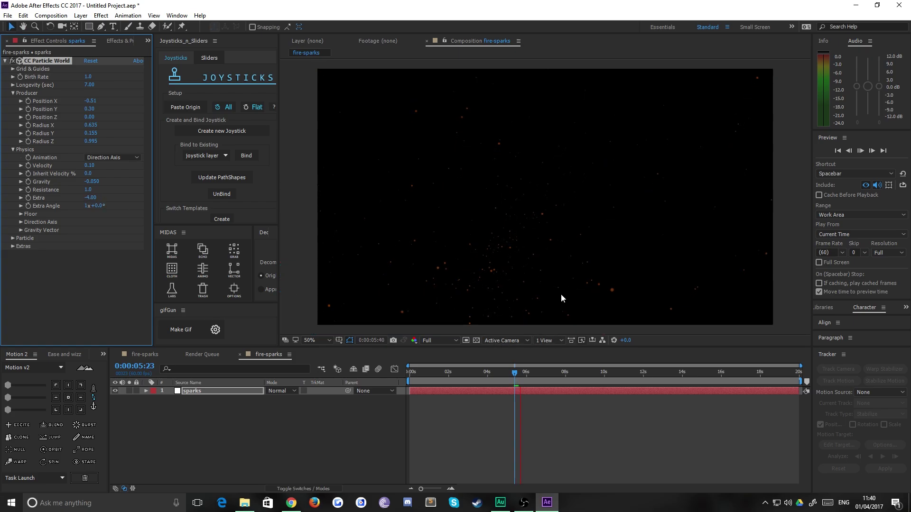
pyautogui.click(90, 198)
pyautogui.write('-5')
pyautogui.press('Return')
pyautogui.press('space')
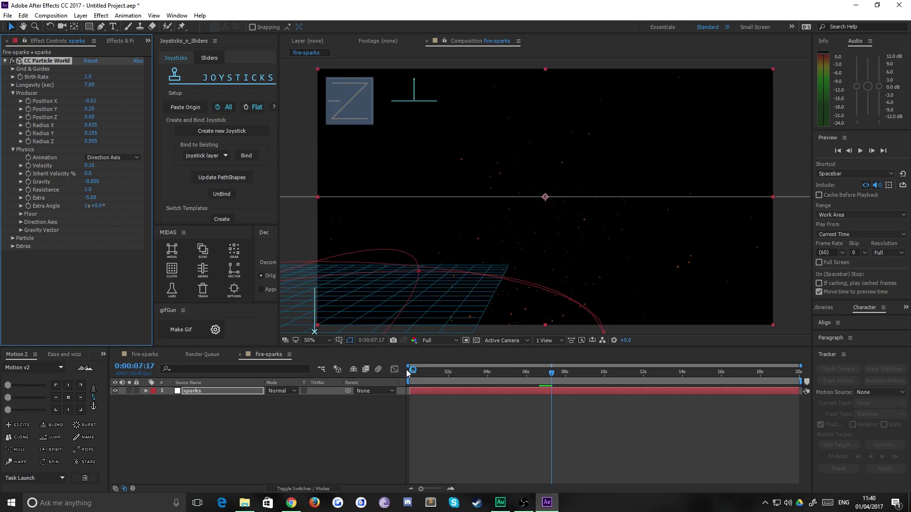
# - Settle Resistance at 0.8 and move to 0:00:01:53
pyautogui.click(88, 189)
pyautogui.write('0.8')
pyautogui.press('Return')
pyautogui.click(447, 372)
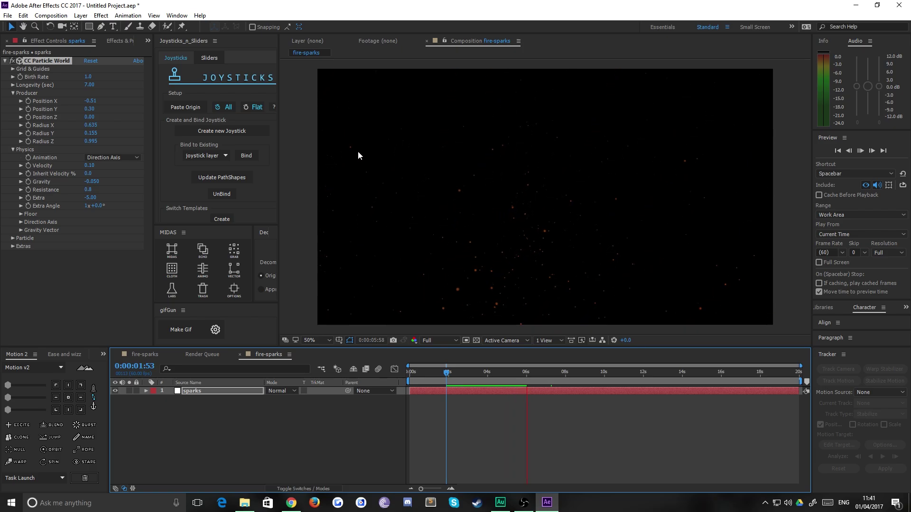
# - Stop the preview and set the sparks' Direction Axis Y to -1.000, leaving X and Z at 0
pyautogui.click(471, 372)
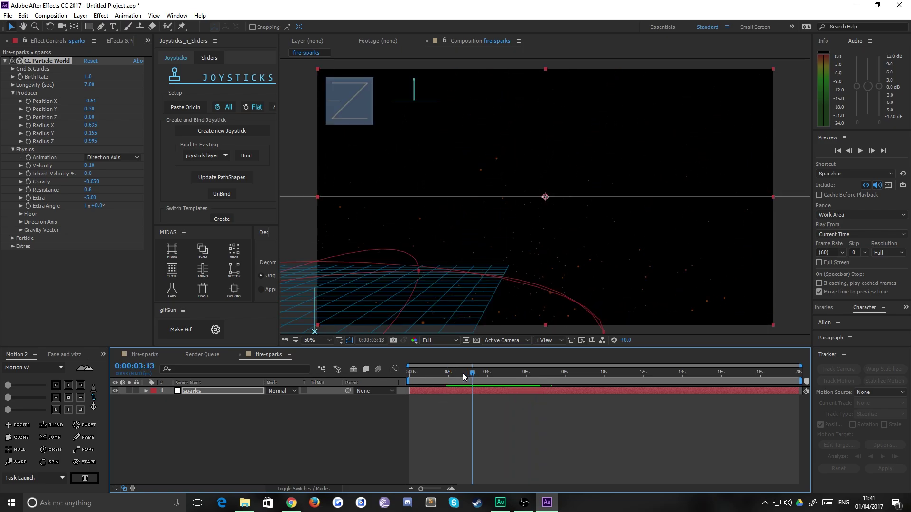
pyautogui.click(21, 222)
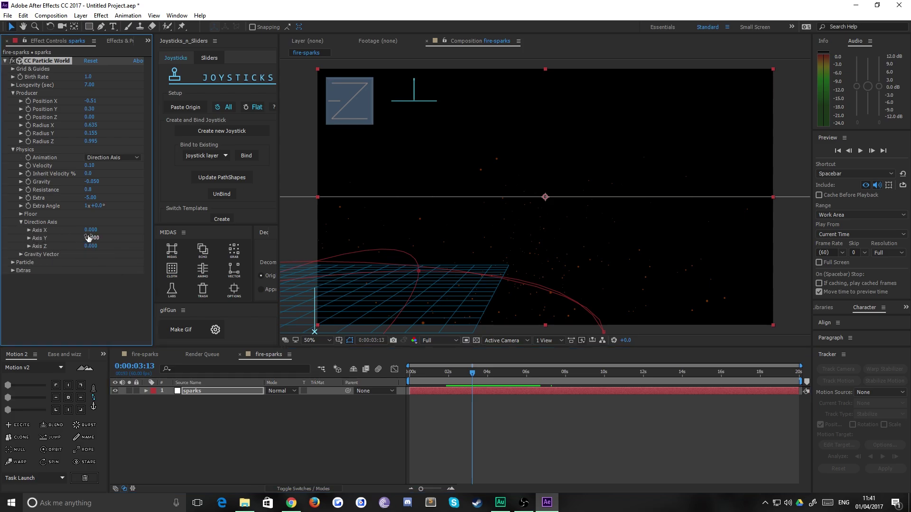
pyautogui.moveTo(88, 238); pyautogui.dragTo(132, 224)
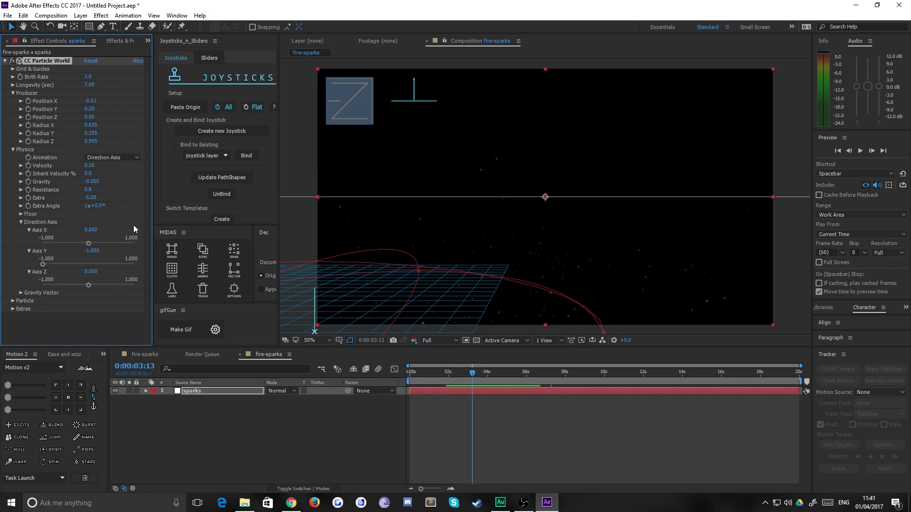
pyautogui.click(21, 222)
# - Collapse the Producer, Physics and Extras groups and show the timeline's layer switches columns
pyautogui.click(13, 149)
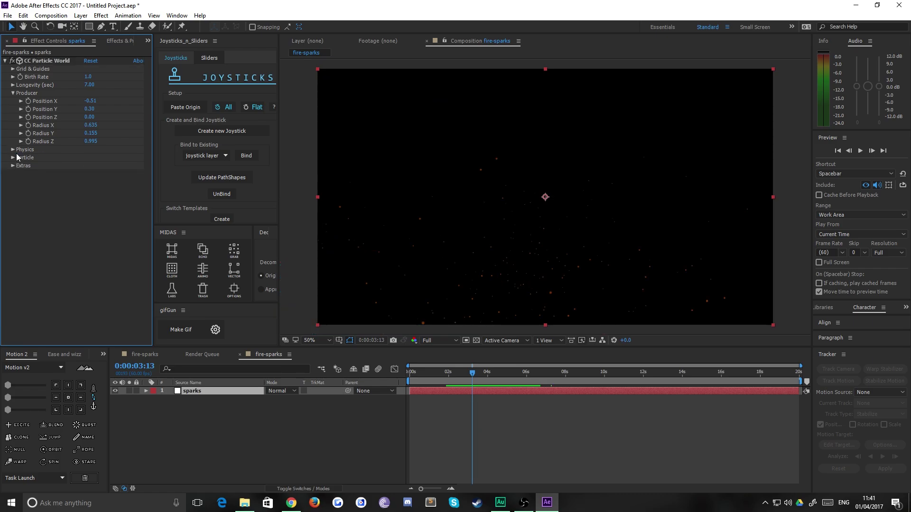
pyautogui.click(12, 93)
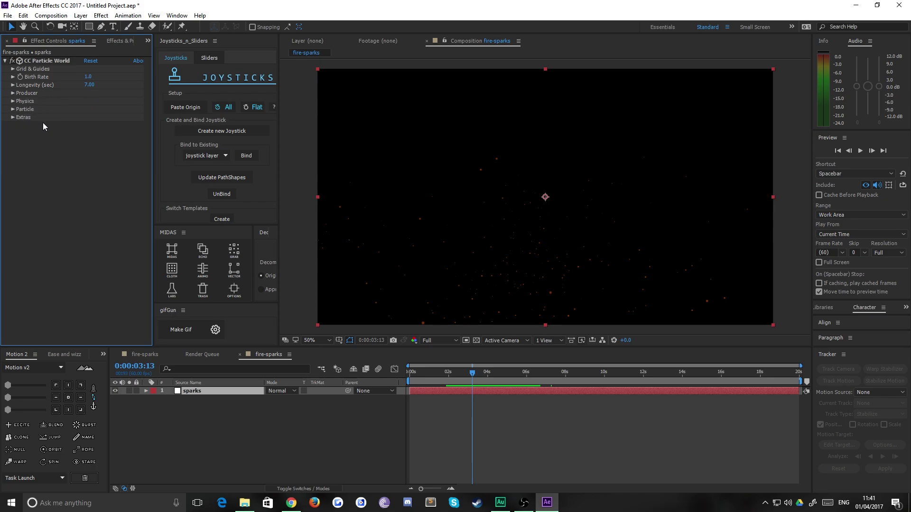
pyautogui.click(13, 117)
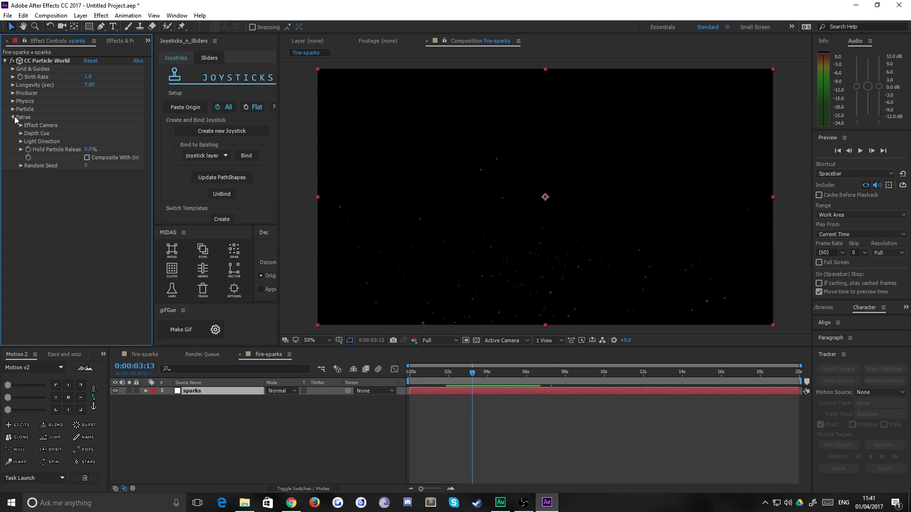
pyautogui.click(14, 117)
pyautogui.click(313, 461)
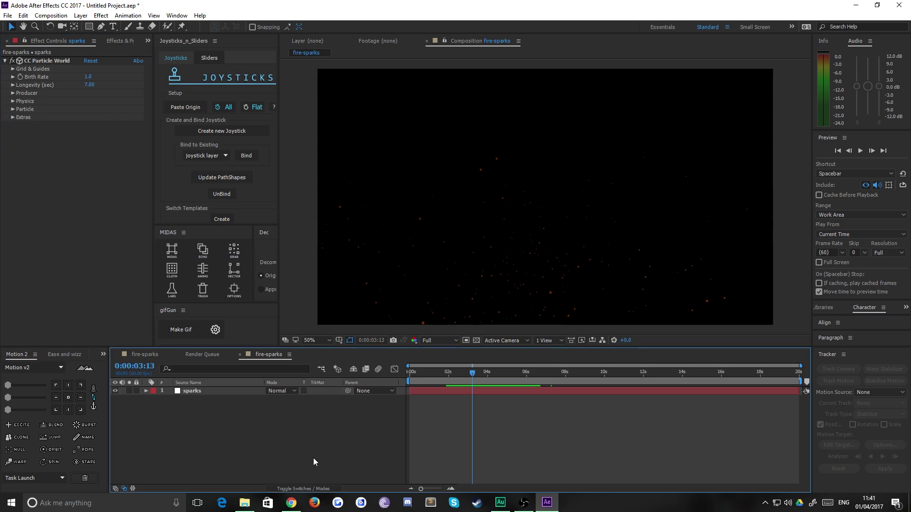
pyautogui.click(296, 490)
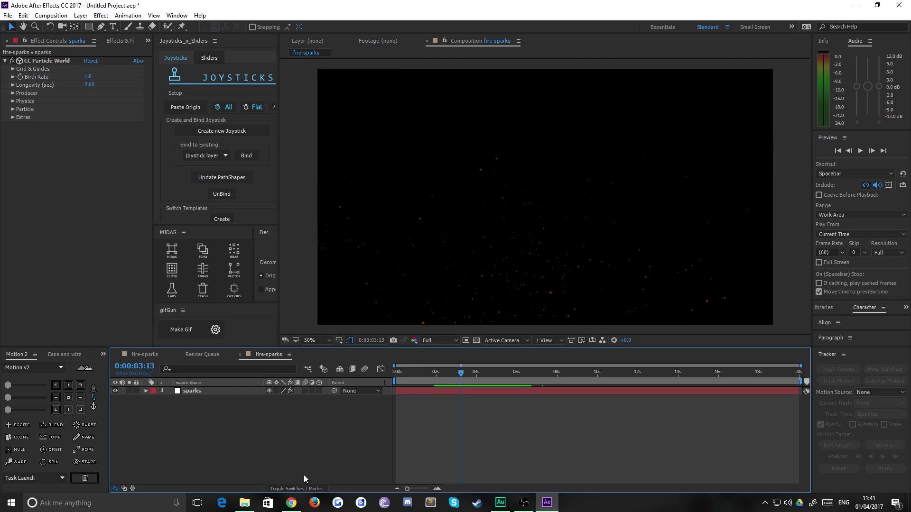
pyautogui.click(295, 489)
pyautogui.click(295, 490)
pyautogui.click(294, 489)
pyautogui.click(295, 489)
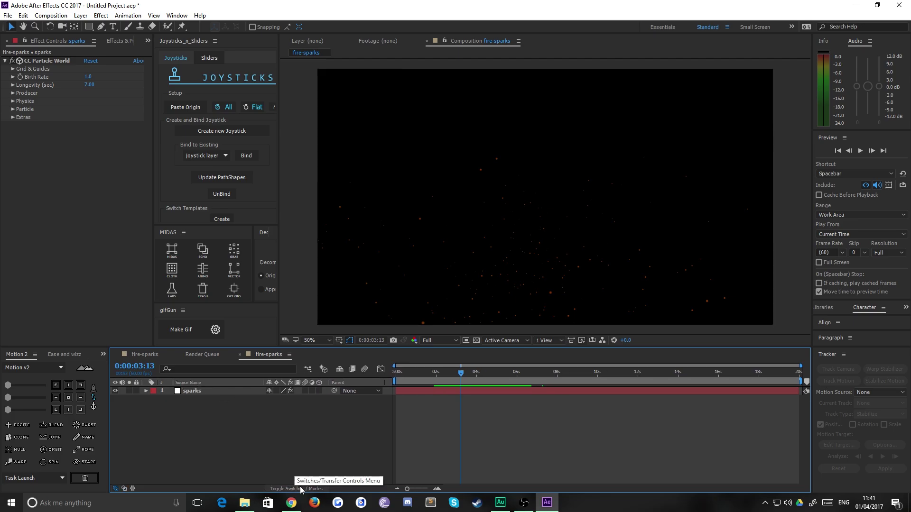
# - Turn on motion blur for the sparks layer and the whole composition, then stop the preview
pyautogui.click(304, 390)
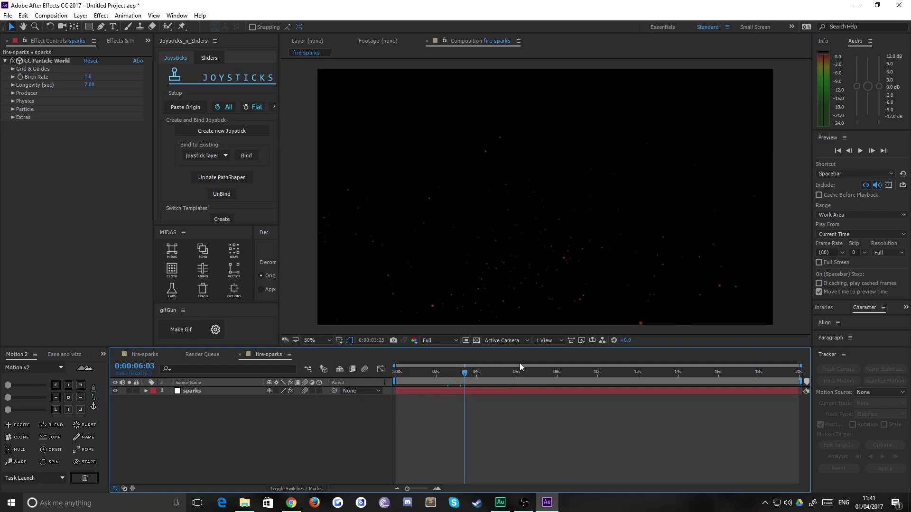
pyautogui.click(366, 370)
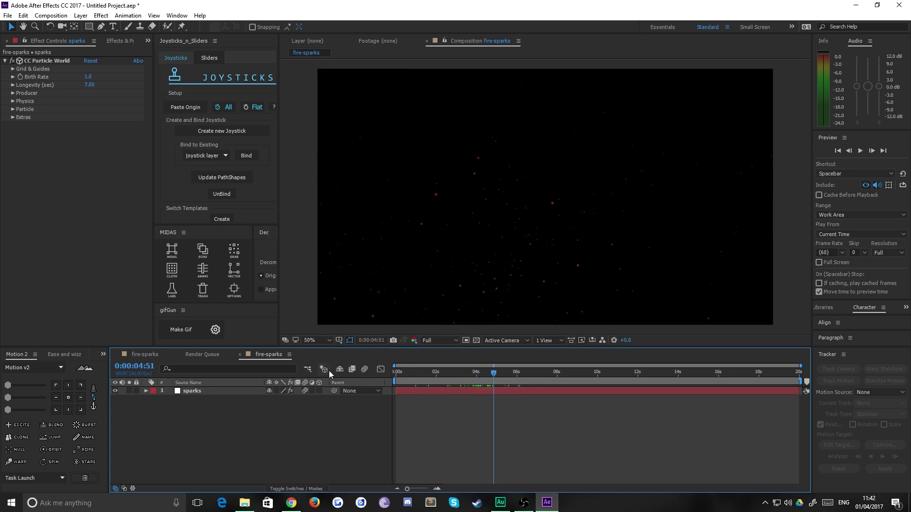
pyautogui.click(364, 370)
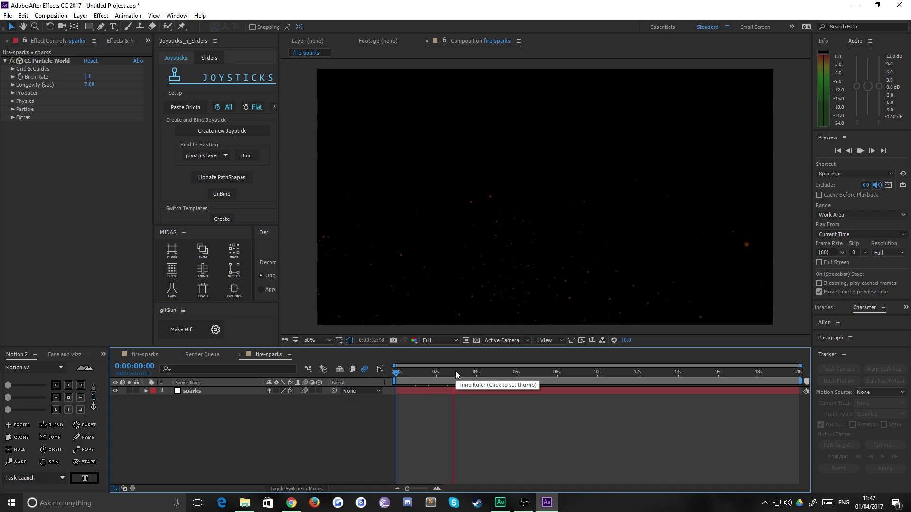
pyautogui.press('space')
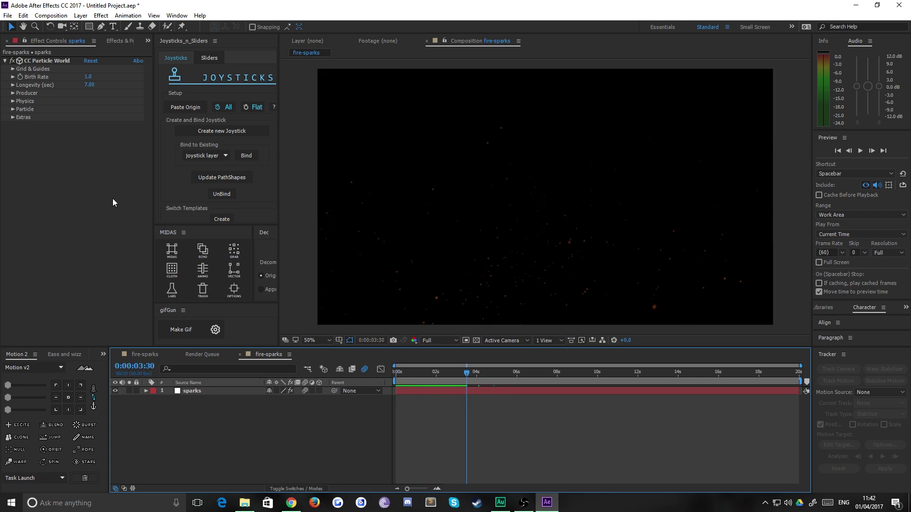
# - Expand Producer and Physics and begin editing the particle Velocity value
pyautogui.click(13, 93)
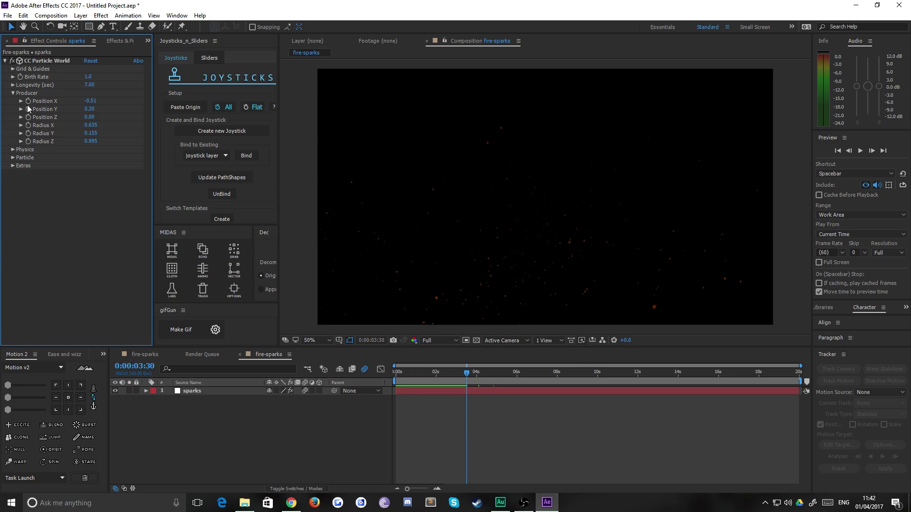
pyautogui.click(13, 149)
pyautogui.click(89, 166)
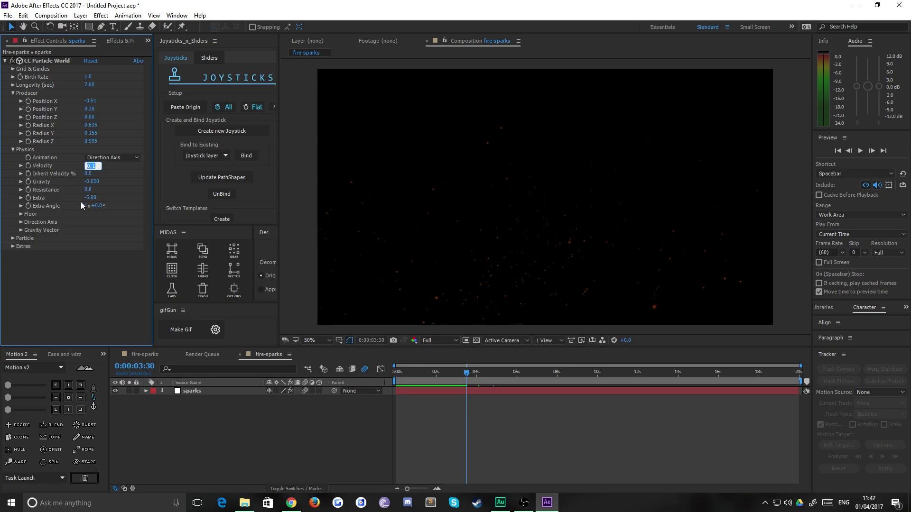
# - Set Velocity to 1 and preview, toggling composition motion blur off and back on
pyautogui.write('1')
pyautogui.press('Return')
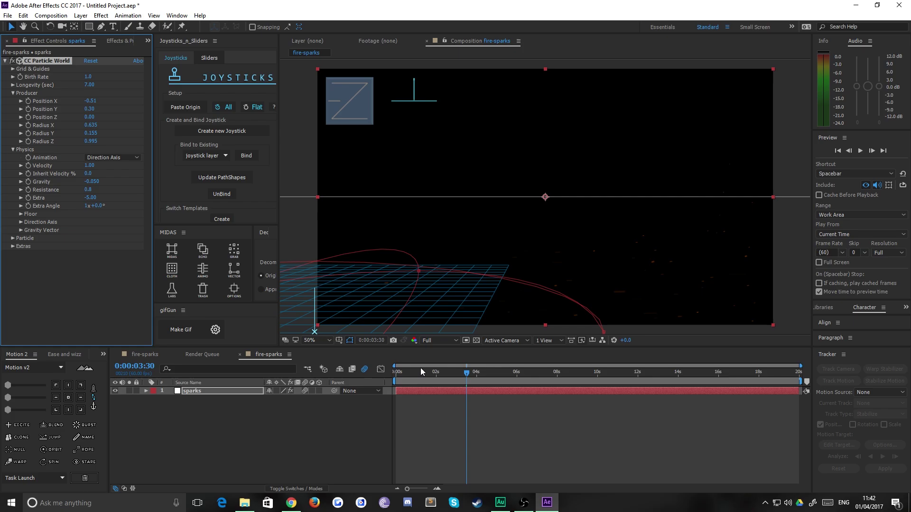
pyautogui.moveTo(398, 372)
pyautogui.mouseDown()
pyautogui.moveTo(374, 374)
pyautogui.moveTo(392, 374)
pyautogui.mouseUp()
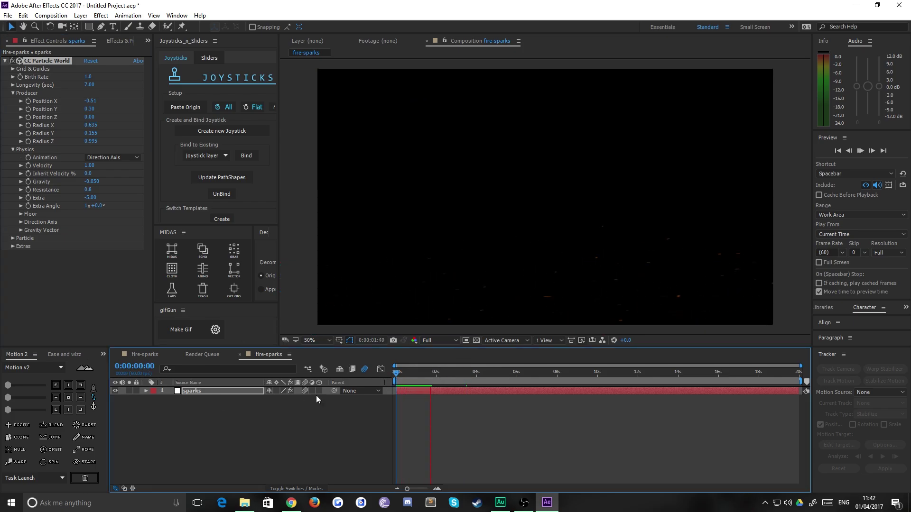
pyautogui.click(365, 369)
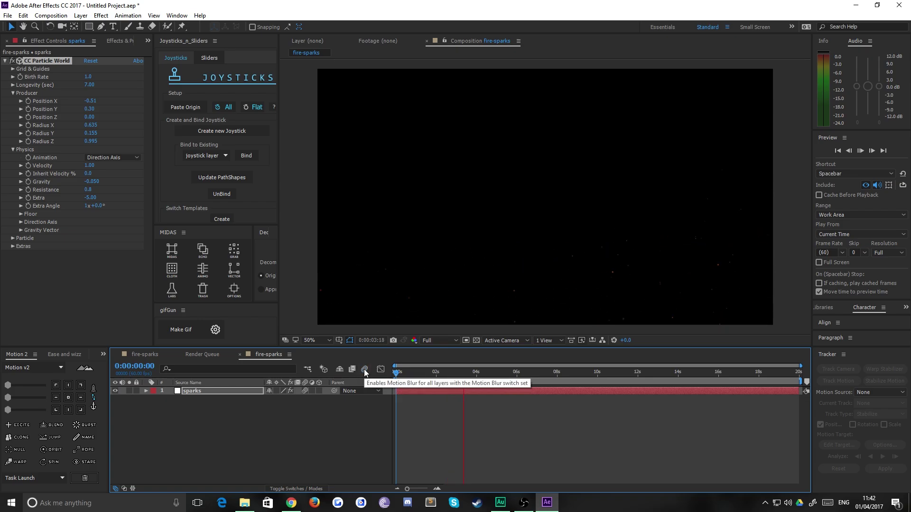
pyautogui.click(365, 370)
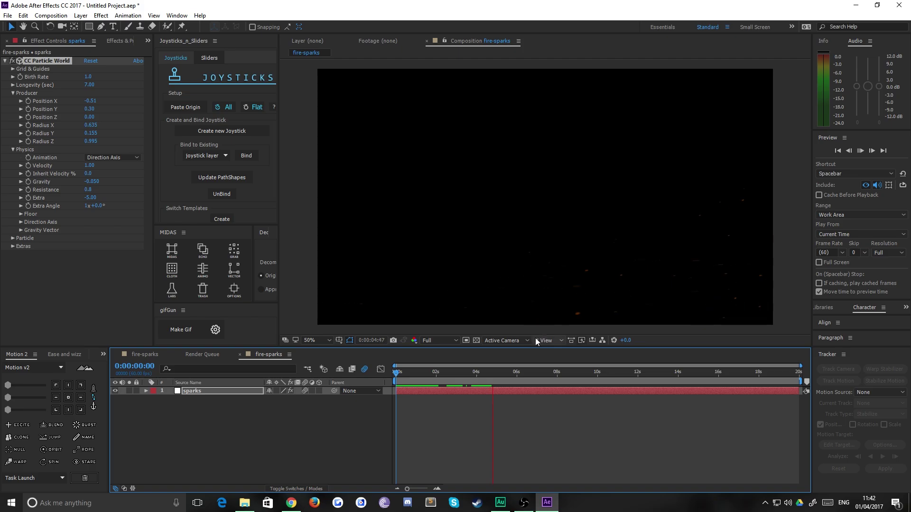
# - Lower Velocity to 0.2, then to 0.15, preview the slower sparks and collapse CC Particle World
pyautogui.click(89, 165)
pyautogui.write('.2')
pyautogui.press('Return')
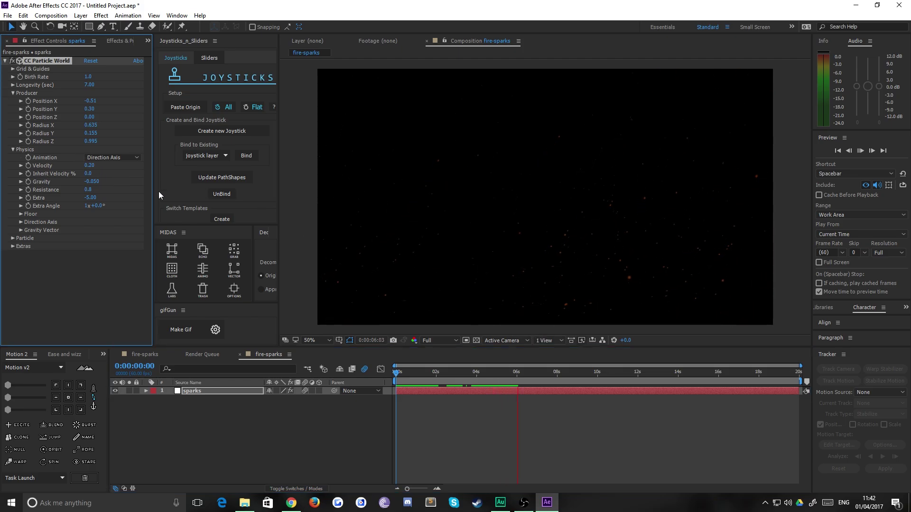
pyautogui.click(90, 165)
pyautogui.write('0.15')
pyautogui.press('Return')
pyautogui.moveTo(437, 381); pyautogui.dragTo(535, 377)
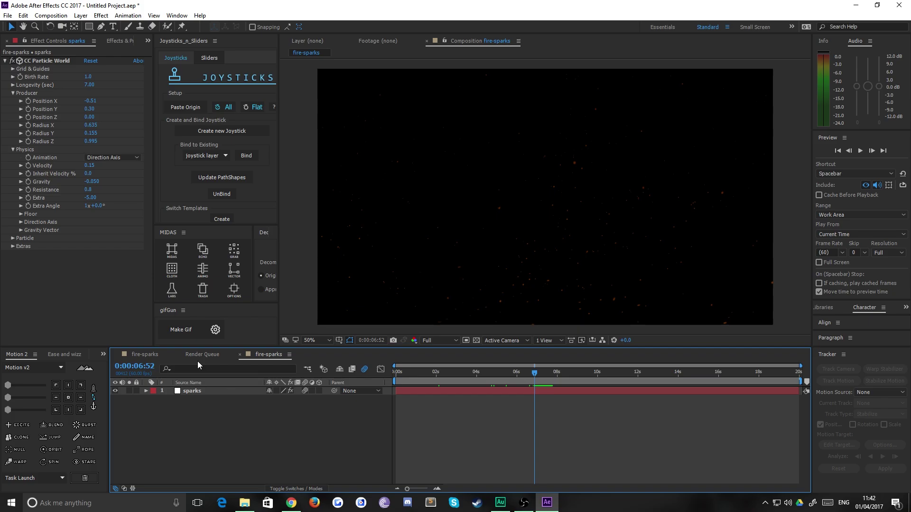
pyautogui.click(4, 61)
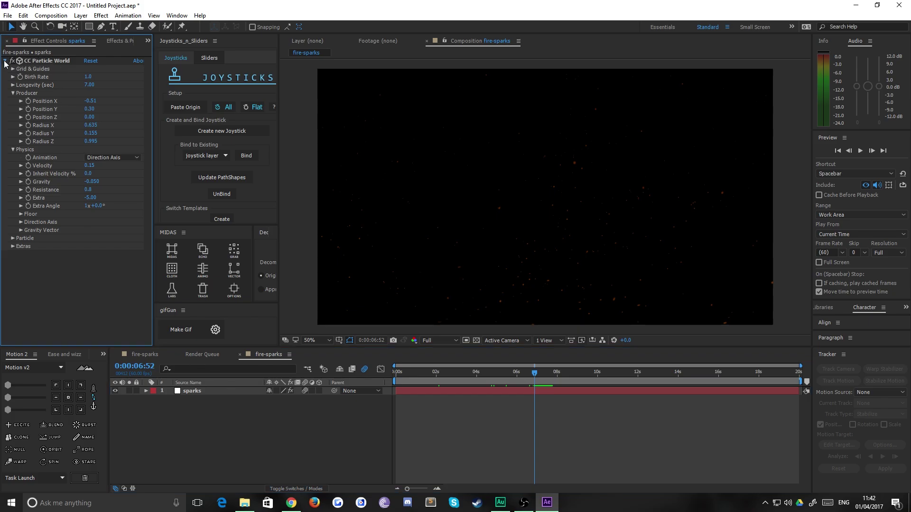
pyautogui.click(116, 42)
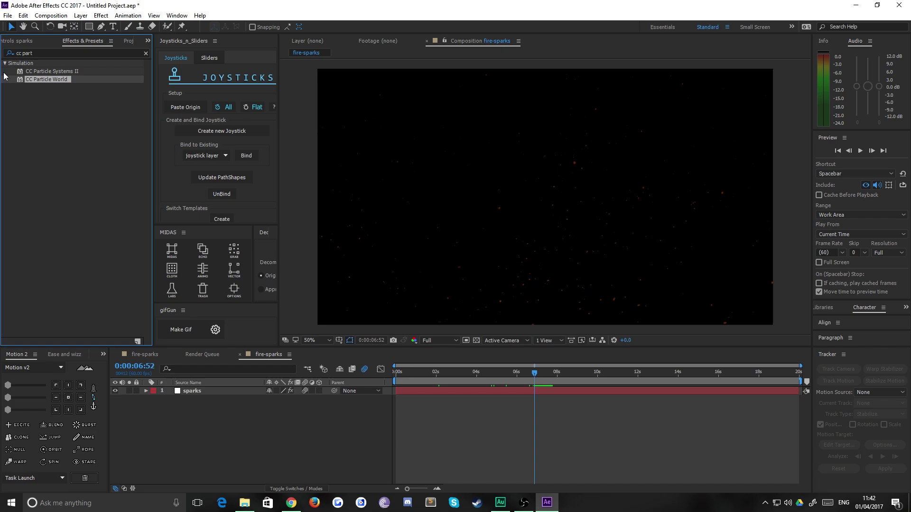
# - Apply the Glow effect to the sparks layer and duplicate it with Ctrl+D
pyautogui.click(55, 53)
pyautogui.write('glow')
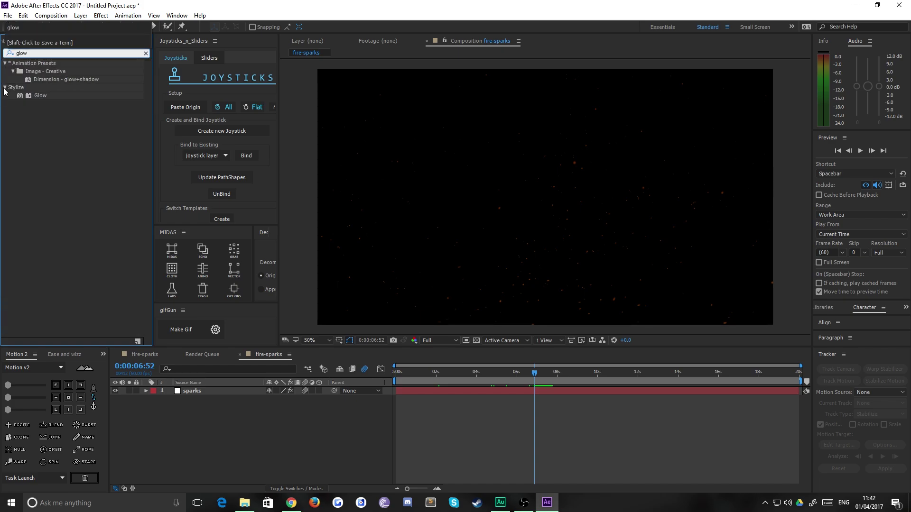
pyautogui.click(46, 93)
pyautogui.moveTo(43, 94); pyautogui.dragTo(200, 392)
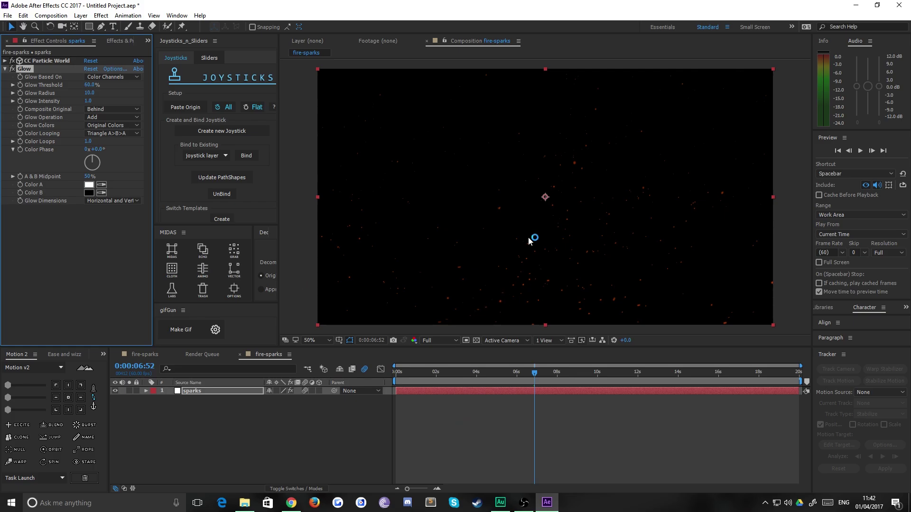
pyautogui.click(29, 214)
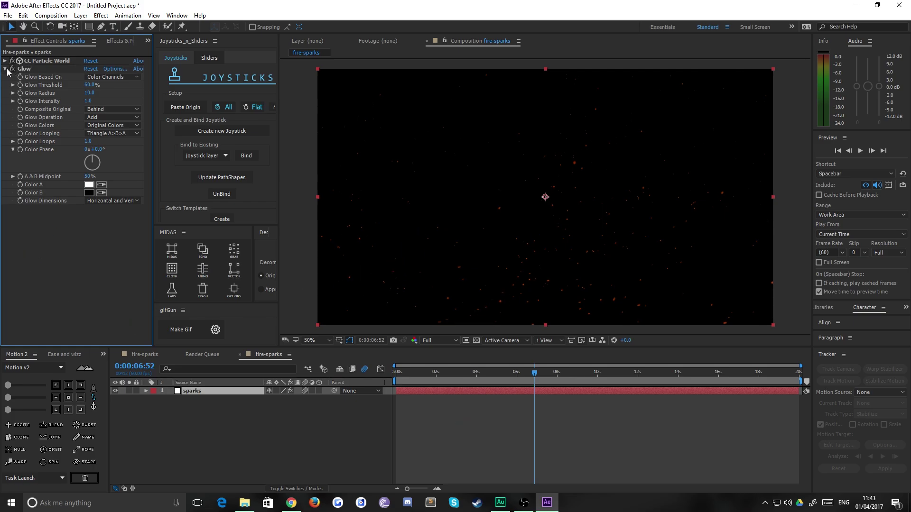
pyautogui.click(5, 69)
pyautogui.click(23, 69)
pyautogui.hotkey('ctrl', 'd')
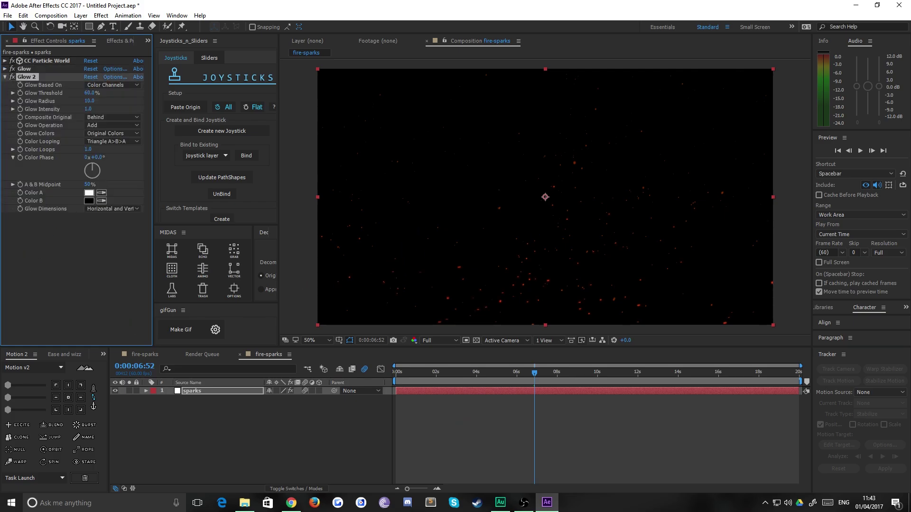
pyautogui.moveTo(473, 372); pyautogui.dragTo(592, 375)
# - Try Glow 2 Threshold values of 10%, 100%, 60% and 40%, settling on 70%
pyautogui.click(90, 93)
pyautogui.write('10')
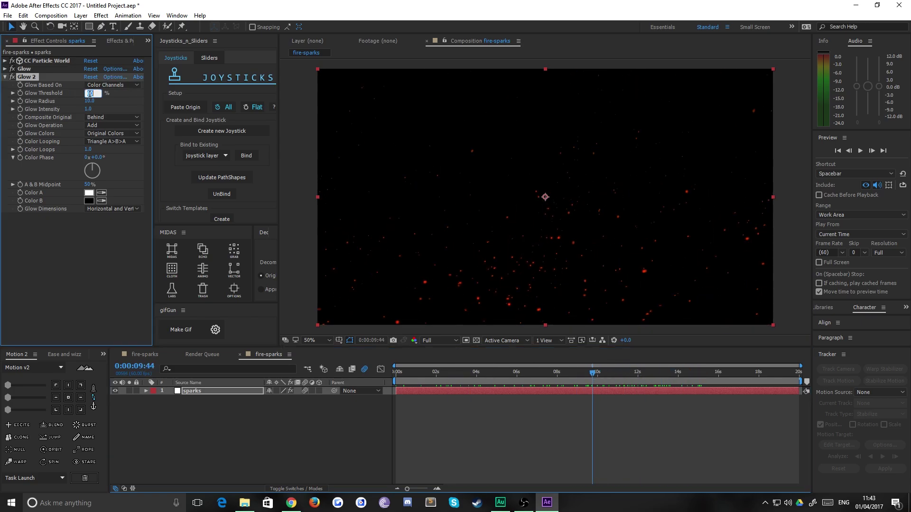
pyautogui.press('Return')
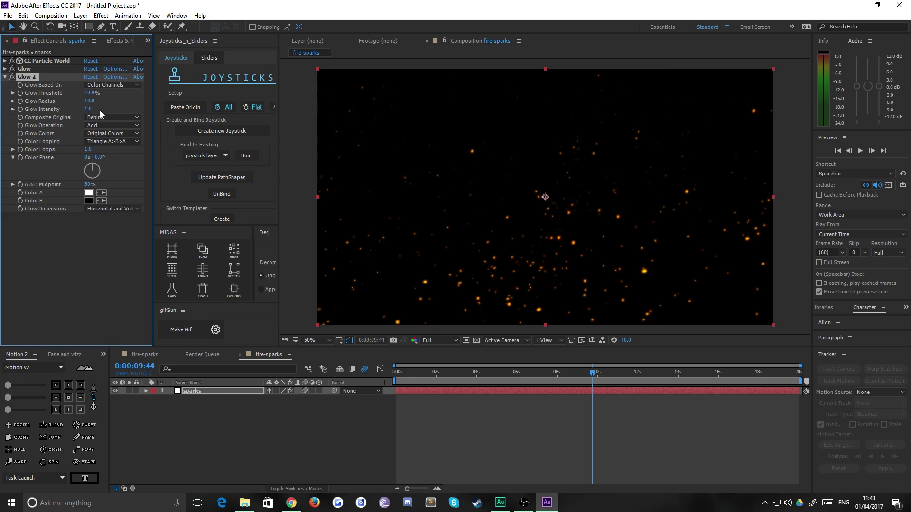
pyautogui.click(90, 93)
pyautogui.write('100')
pyautogui.press('Return')
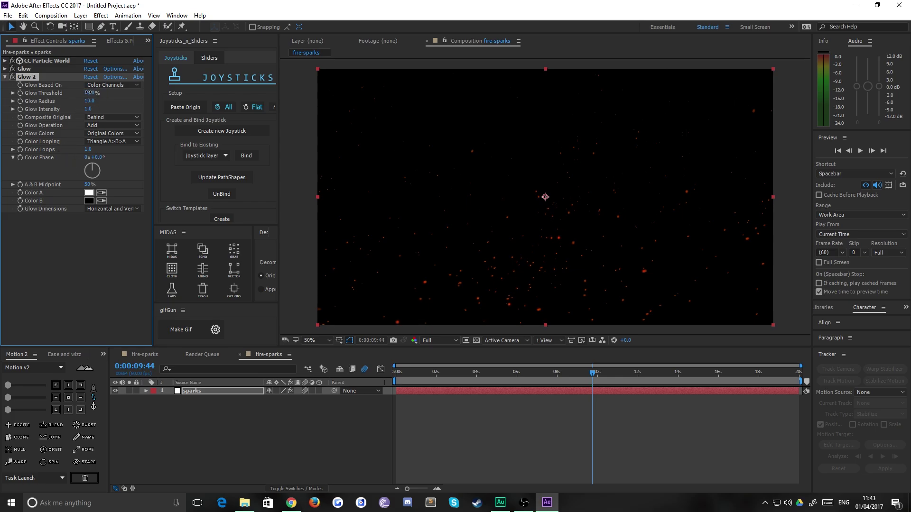
pyautogui.moveTo(82, 92); pyautogui.dragTo(85, 97)
pyautogui.click(89, 92)
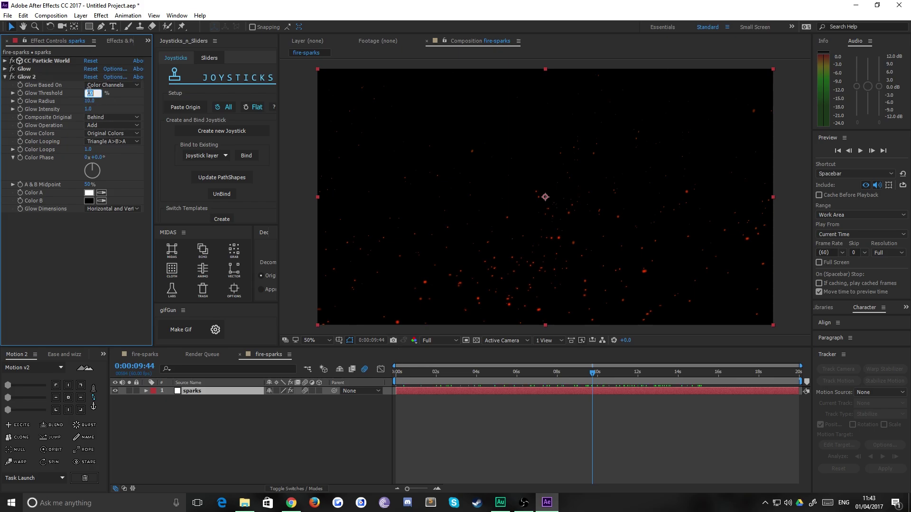
pyautogui.press('Return')
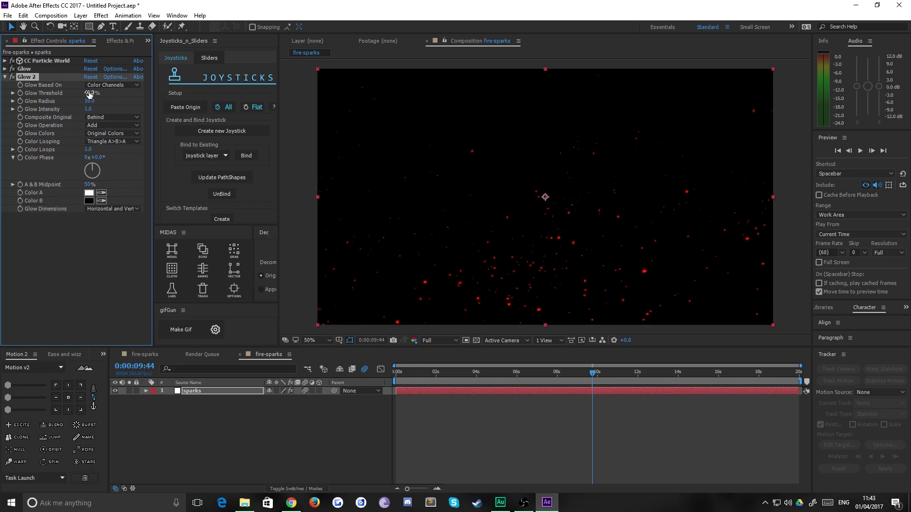
pyautogui.click(197, 412)
pyautogui.click(190, 392)
pyautogui.click(91, 93)
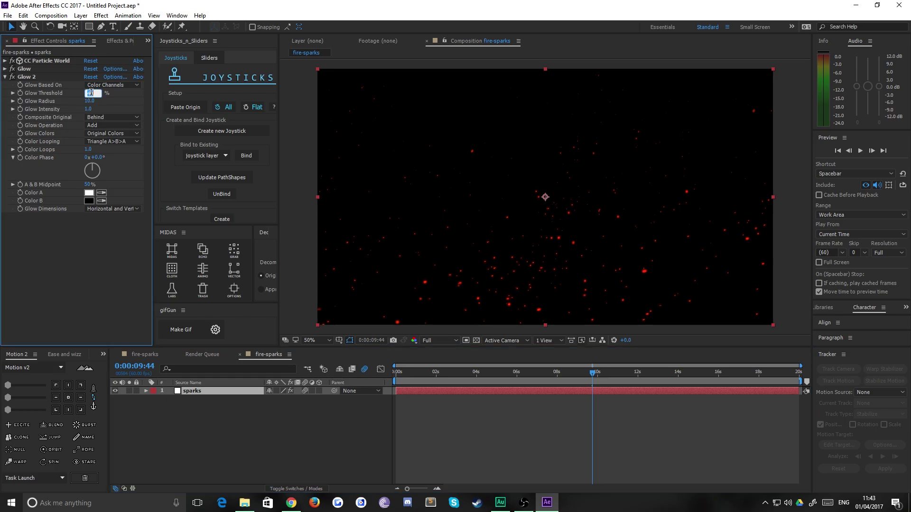
pyautogui.press('Return')
pyautogui.click(313, 438)
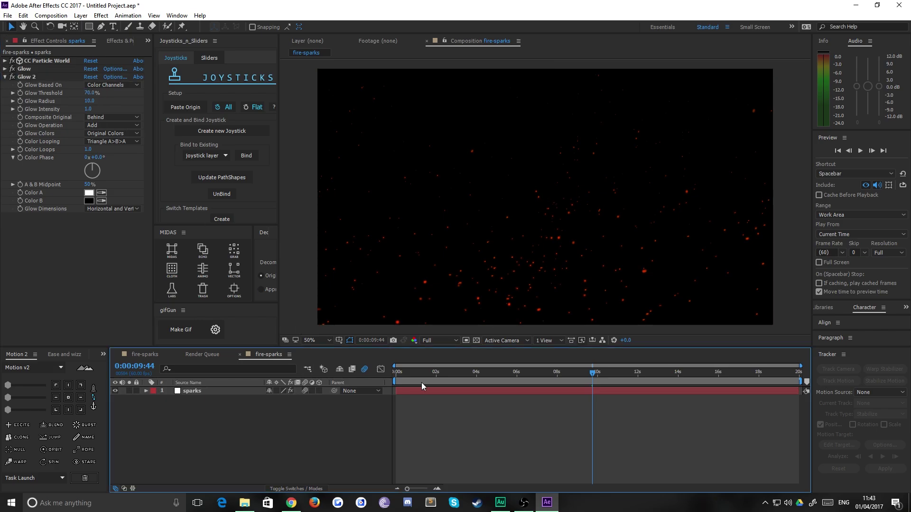
pyautogui.moveTo(418, 369); pyautogui.dragTo(365, 371)
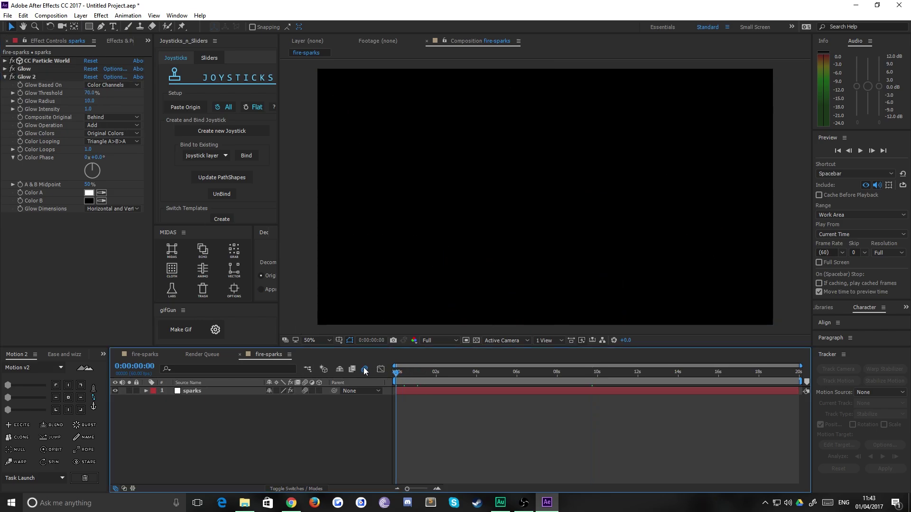
# - Set the first Glow's Threshold to 50% and collapse both Glow effects
pyautogui.click(5, 72)
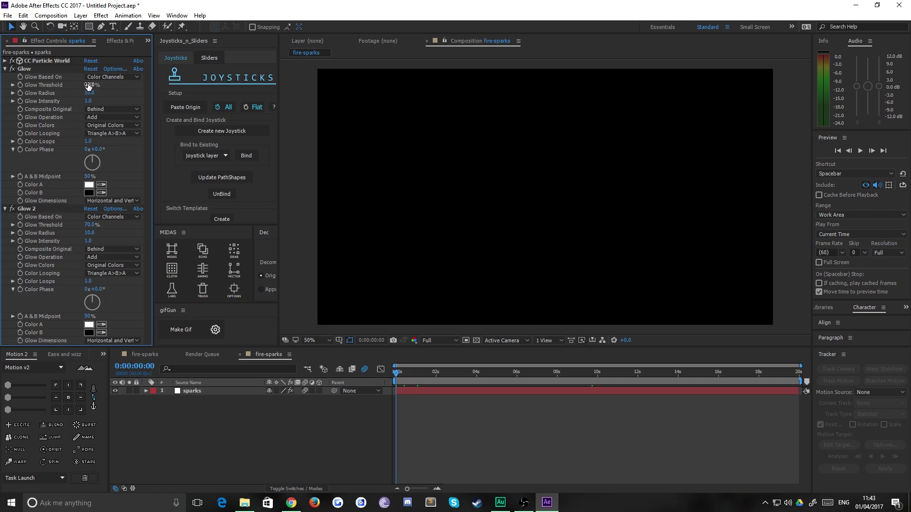
pyautogui.click(88, 85)
pyautogui.press('Return')
pyautogui.moveTo(438, 373); pyautogui.dragTo(506, 373)
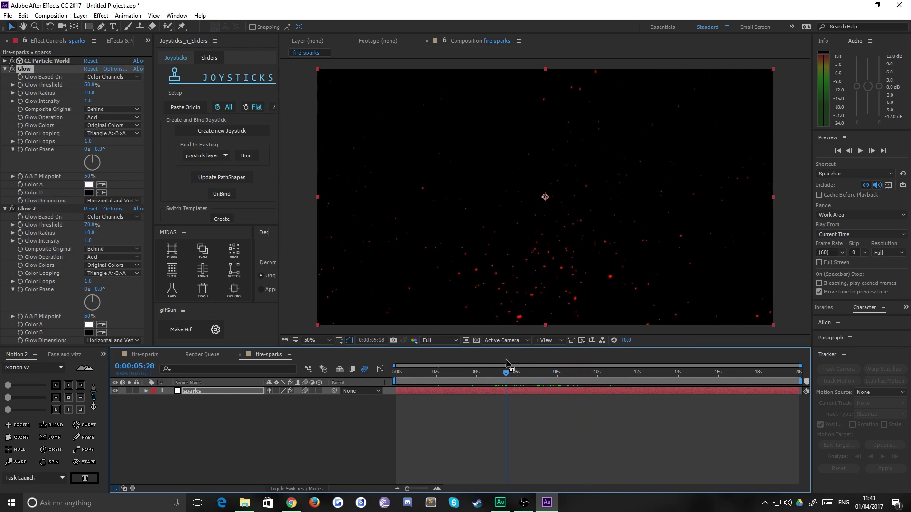
pyautogui.click(6, 76)
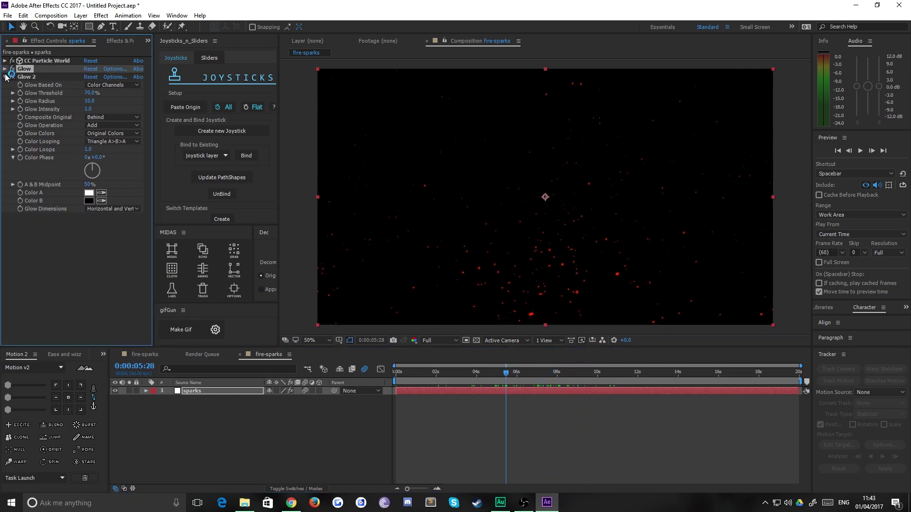
pyautogui.keyDown('ctrl'); pyautogui.click(5, 68); pyautogui.keyUp('ctrl')
pyautogui.click(338, 425)
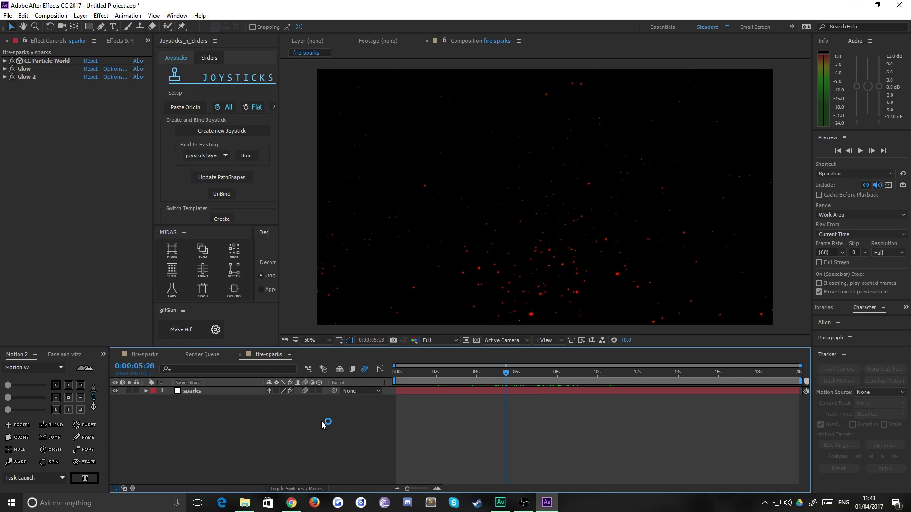
# - Create a new white solid and place it beneath the sparks layer
pyautogui.click(80, 15)
pyautogui.moveTo(96, 29)
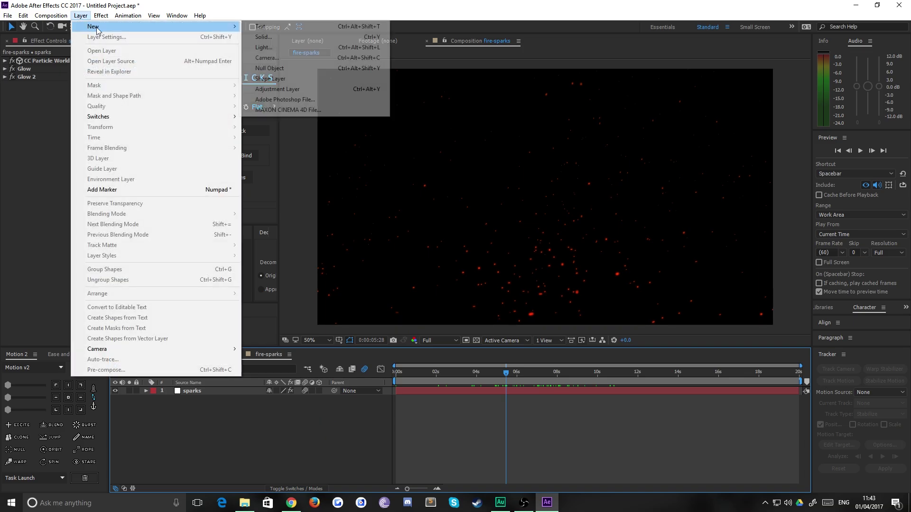
pyautogui.click(264, 37)
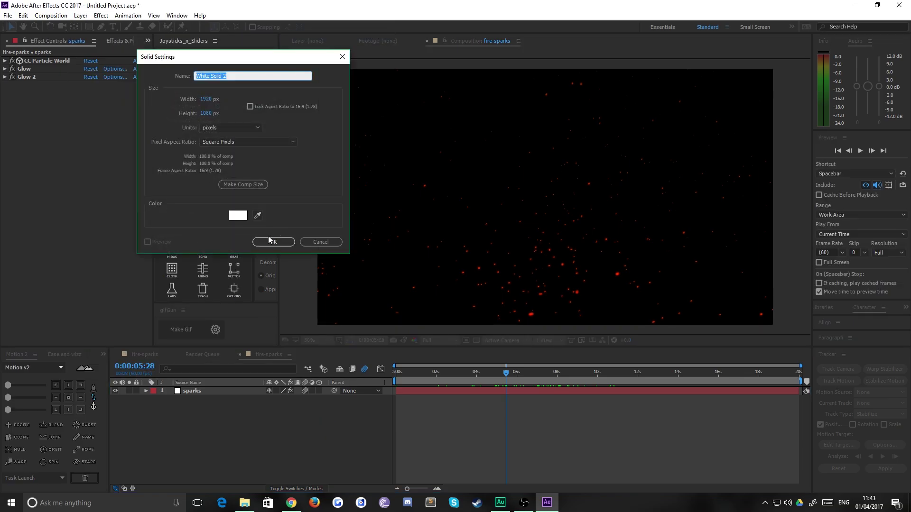
pyautogui.click(269, 240)
pyautogui.moveTo(196, 391); pyautogui.dragTo(198, 406)
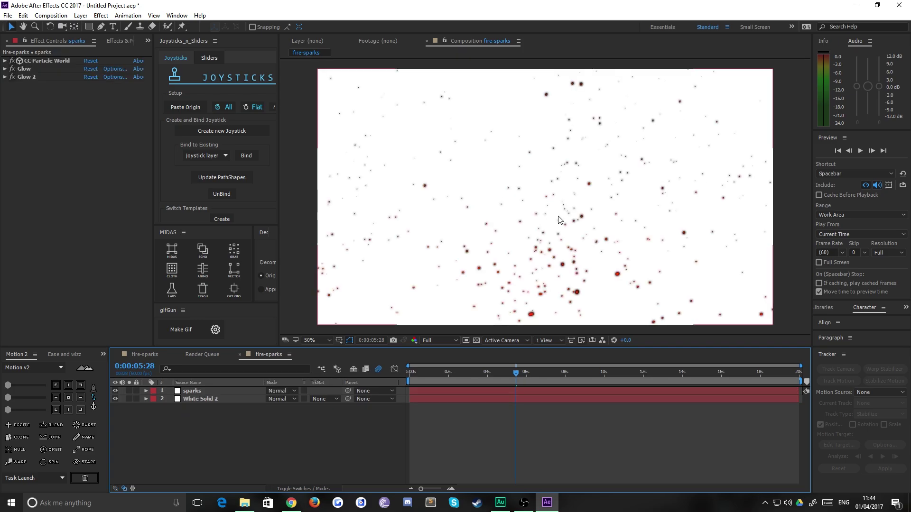
pyautogui.click(204, 400)
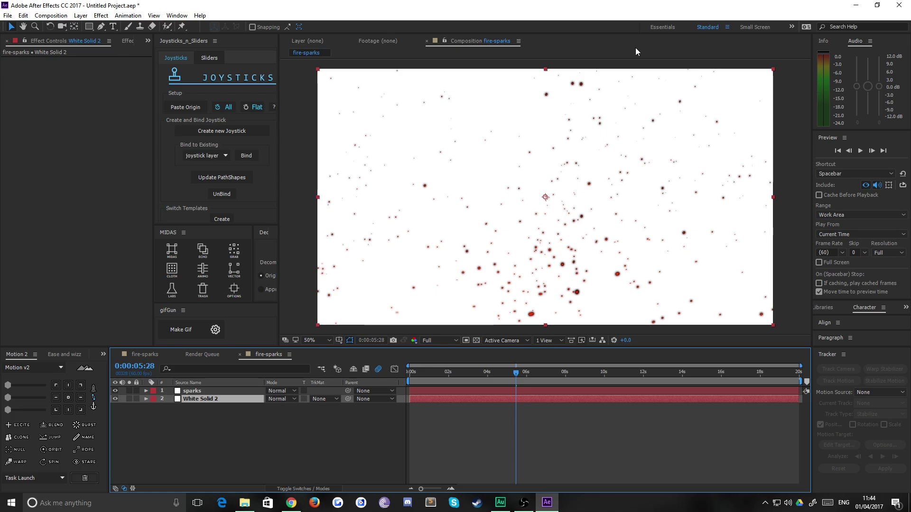
# - Search 'gradien' and apply Gradient Ramp to White Solid 2
pyautogui.click(116, 43)
pyautogui.click(61, 53)
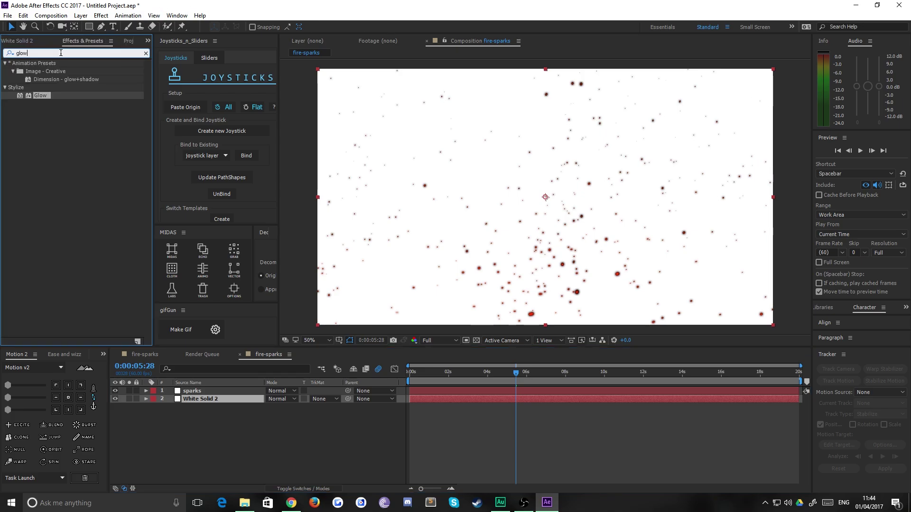
pyautogui.moveTo(44, 53); pyautogui.dragTo(1, 56)
pyautogui.write('gradien')
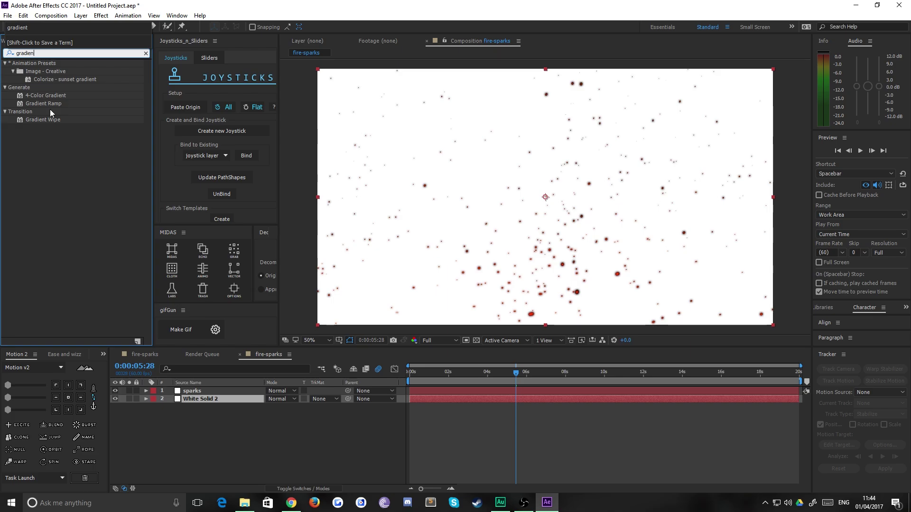
pyautogui.moveTo(33, 103); pyautogui.dragTo(207, 401)
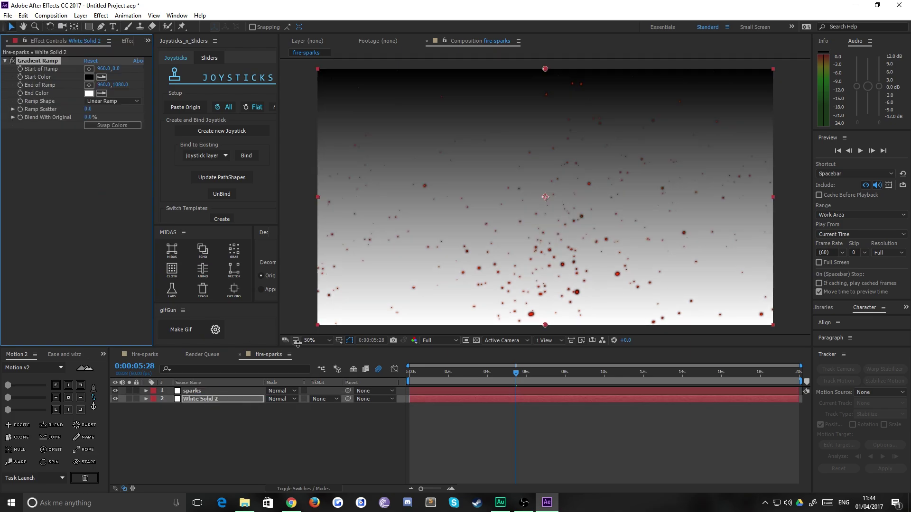
# - Set the ramp colours to dark reds, start 160A06 and end 261109
pyautogui.click(89, 94)
pyautogui.click(460, 399)
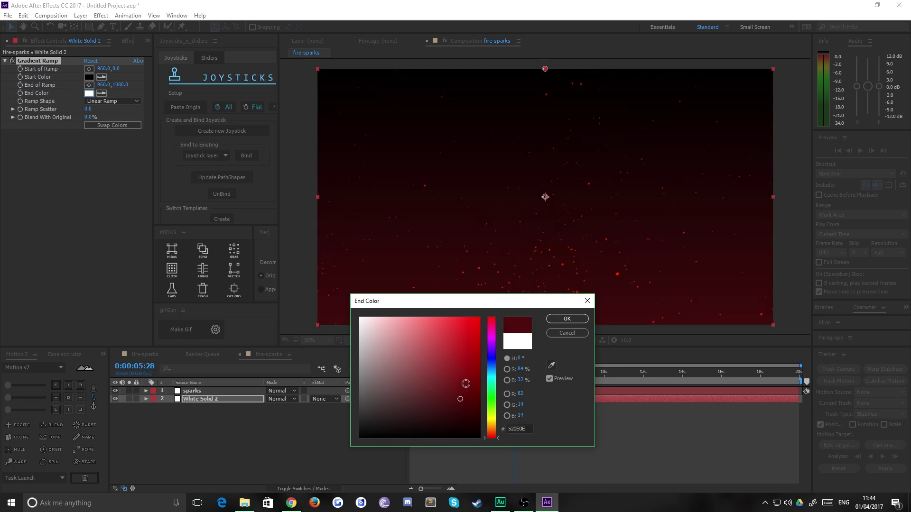
pyautogui.moveTo(466, 384)
pyautogui.mouseDown()
pyautogui.moveTo(473, 374)
pyautogui.moveTo(451, 419)
pyautogui.mouseUp()
pyautogui.click(492, 435)
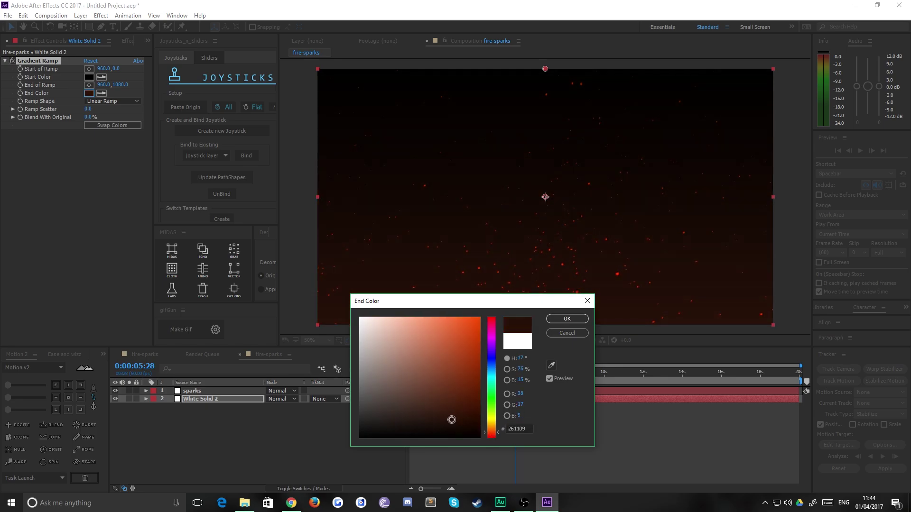
pyautogui.click(551, 320)
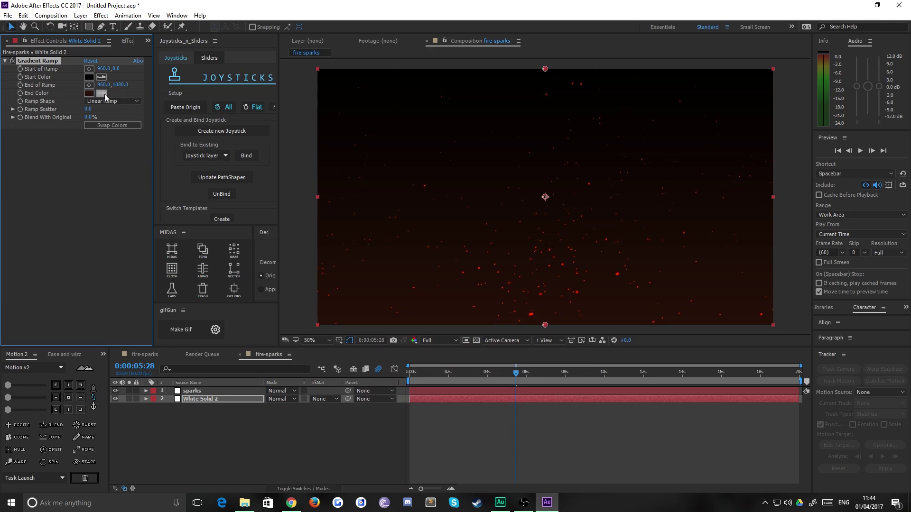
pyautogui.click(101, 76)
pyautogui.click(90, 94)
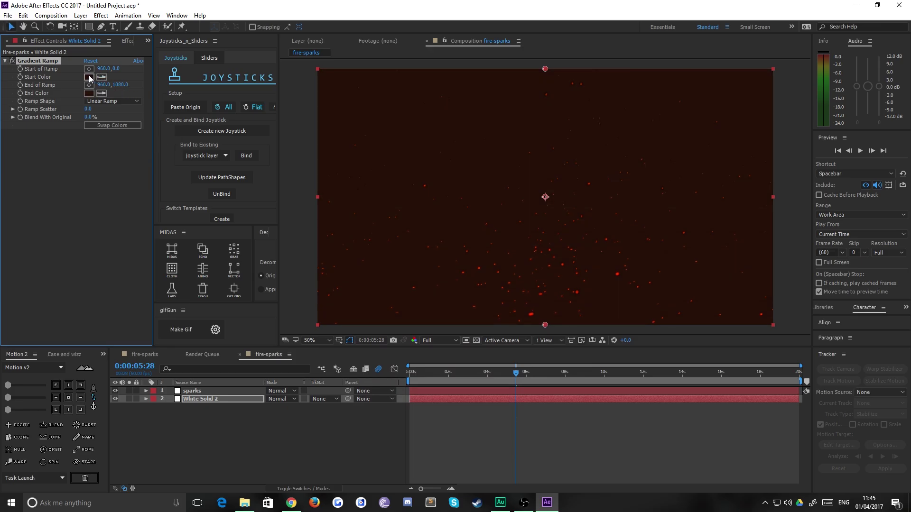
pyautogui.click(89, 77)
pyautogui.moveTo(450, 427); pyautogui.dragTo(448, 430)
pyautogui.click(563, 320)
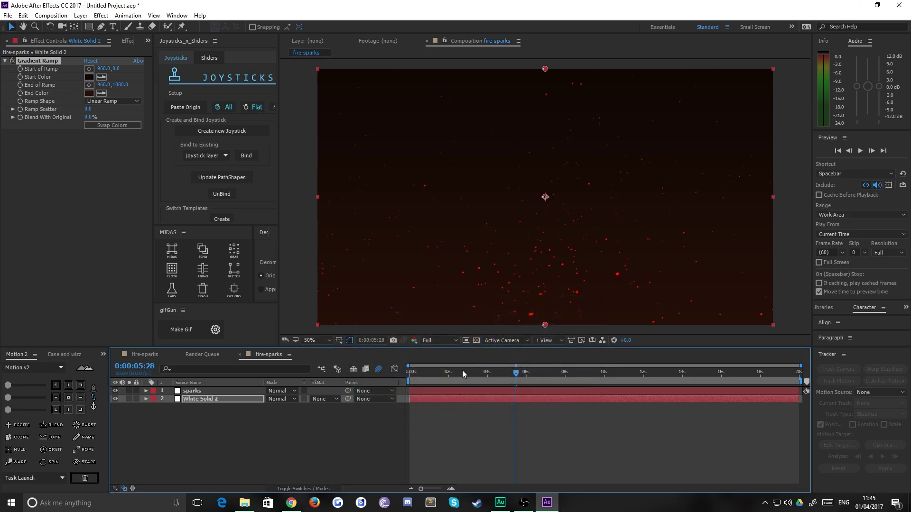
pyautogui.moveTo(463, 373); pyautogui.dragTo(490, 380)
# - Set the sparks layer's blending mode to Screen, after briefly comparing it with Normal
pyautogui.click(241, 390)
pyautogui.click(278, 392)
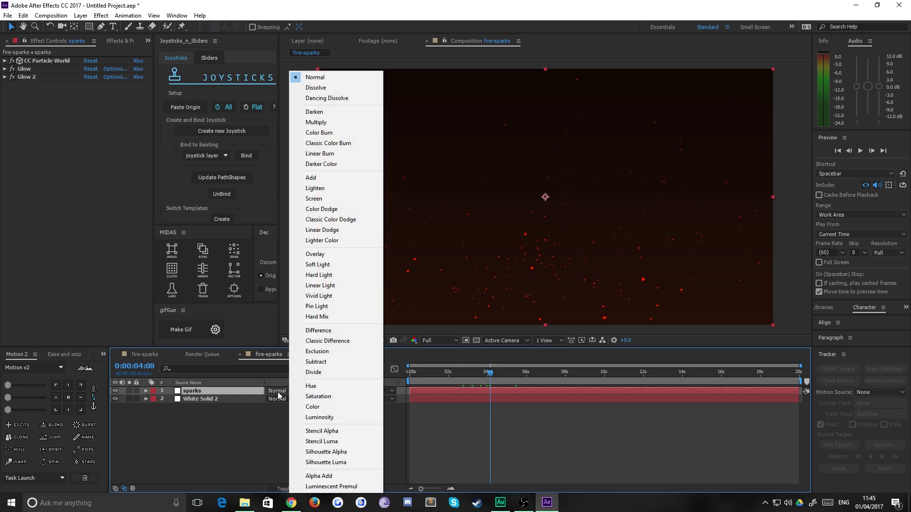
pyautogui.click(315, 199)
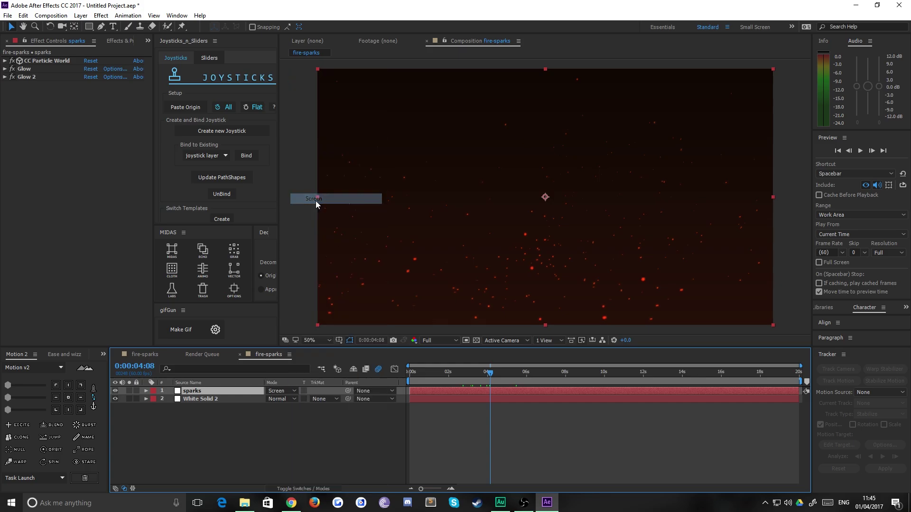
pyautogui.moveTo(467, 376); pyautogui.dragTo(498, 377)
pyautogui.click(287, 391)
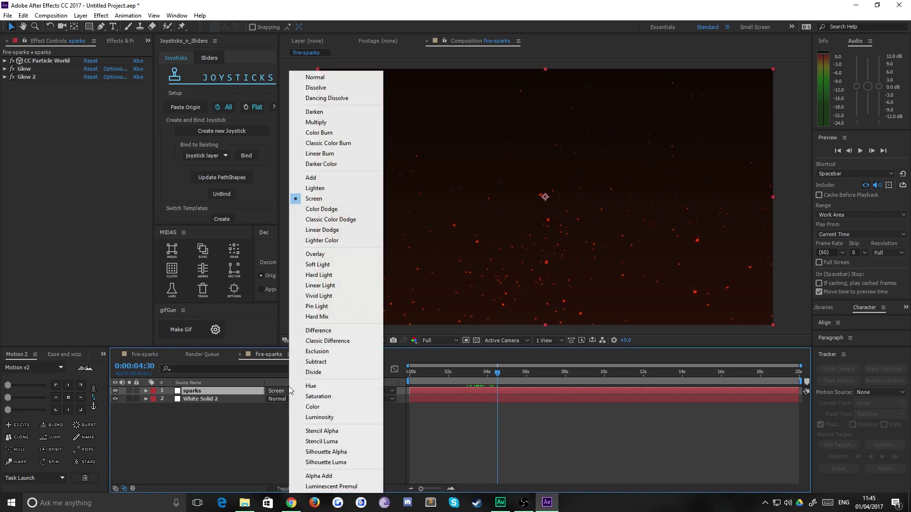
pyautogui.click(320, 78)
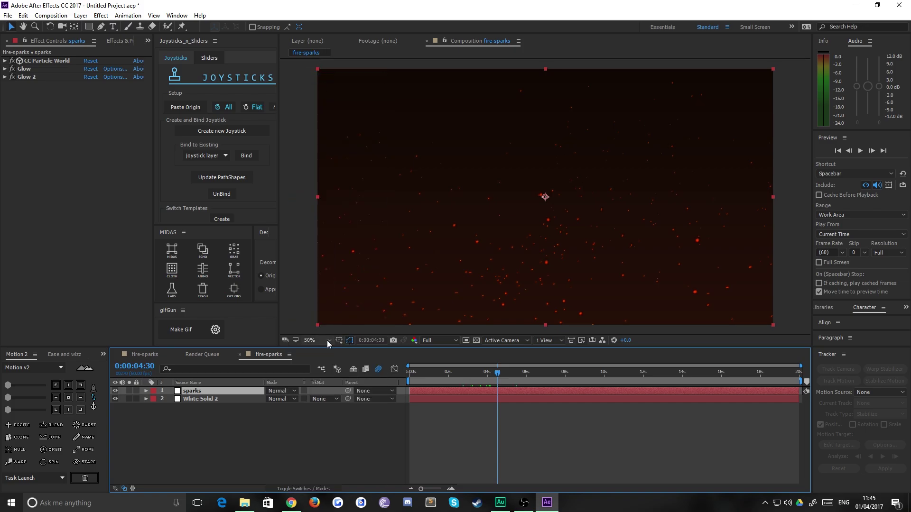
pyautogui.click(280, 391)
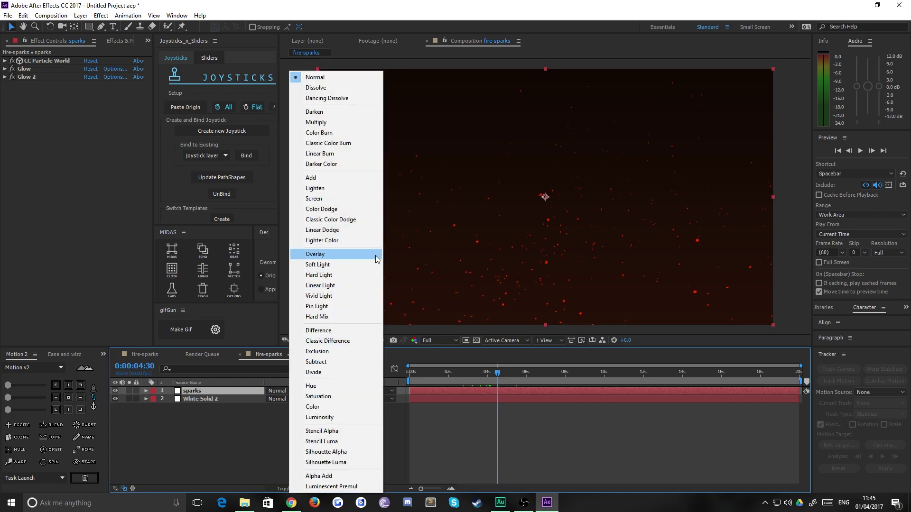
pyautogui.click(316, 198)
pyautogui.click(471, 411)
pyautogui.click(461, 373)
# - Play the sparks from frame 0, then view the FIRE SPARKS title comp at 0:00:02:10
pyautogui.press('Home')
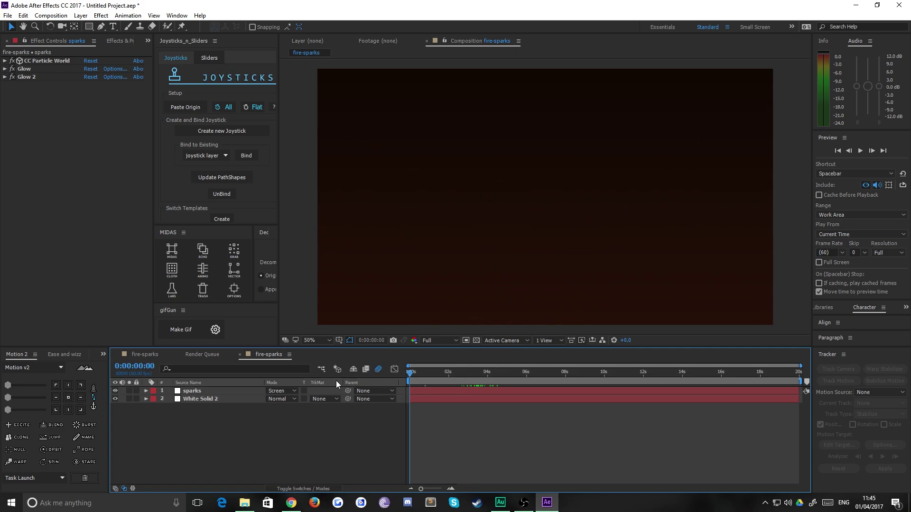
pyautogui.press('space')
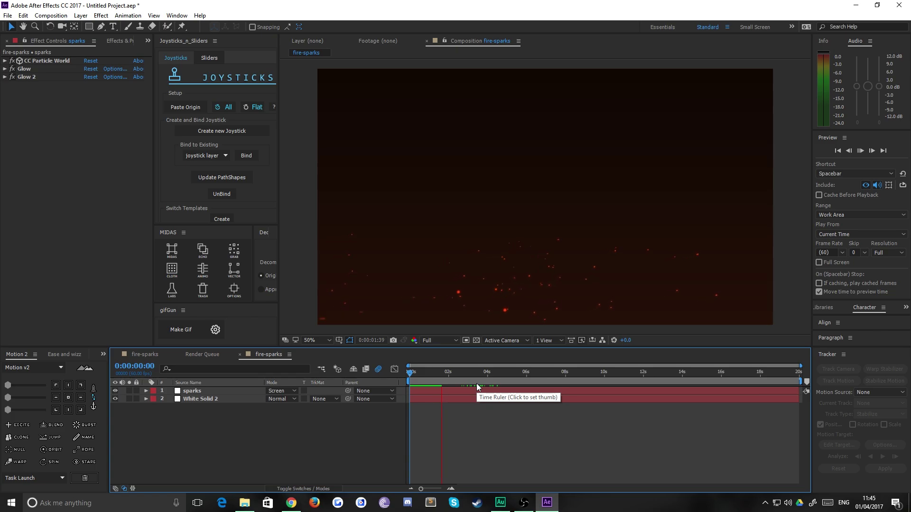
pyautogui.click(144, 354)
pyautogui.moveTo(446, 373); pyautogui.dragTo(403, 377)
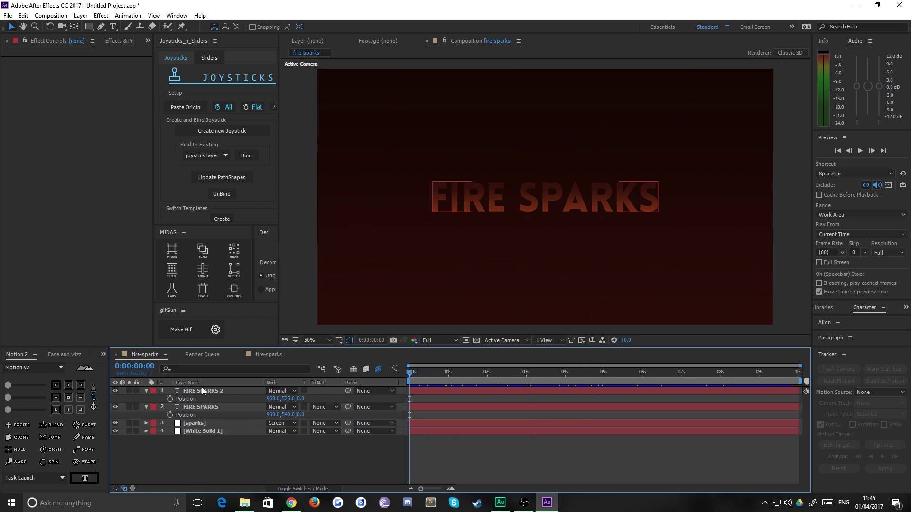
# - Hide FIRE SPARKS 2, inspect FIRE SPARKS in the Character panel, then unhide FIRE SPARKS 2
pyautogui.click(195, 407)
pyautogui.click(115, 390)
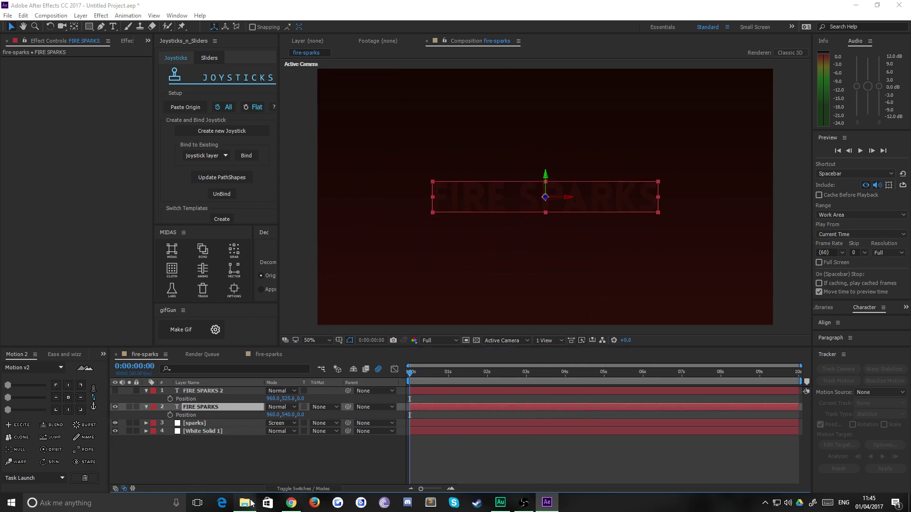
pyautogui.click(213, 407)
pyautogui.click(213, 407)
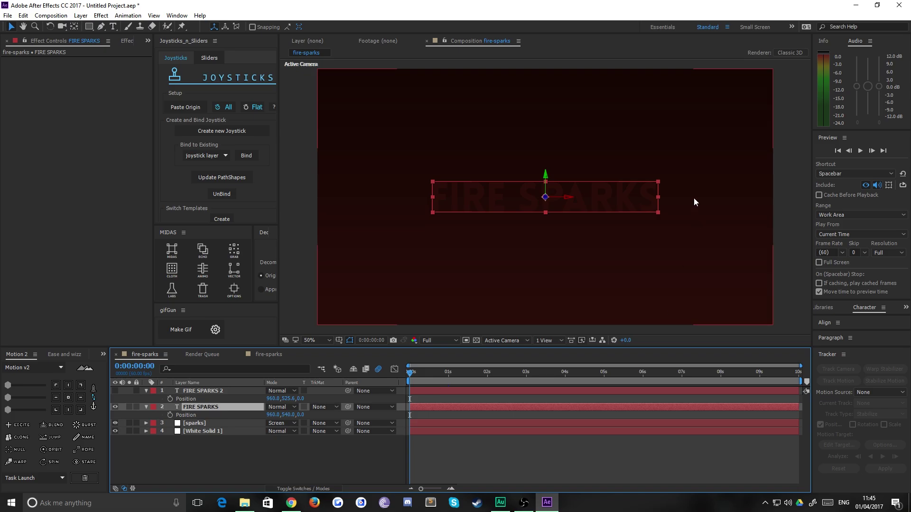
pyautogui.hotkey('ctrl', 't')
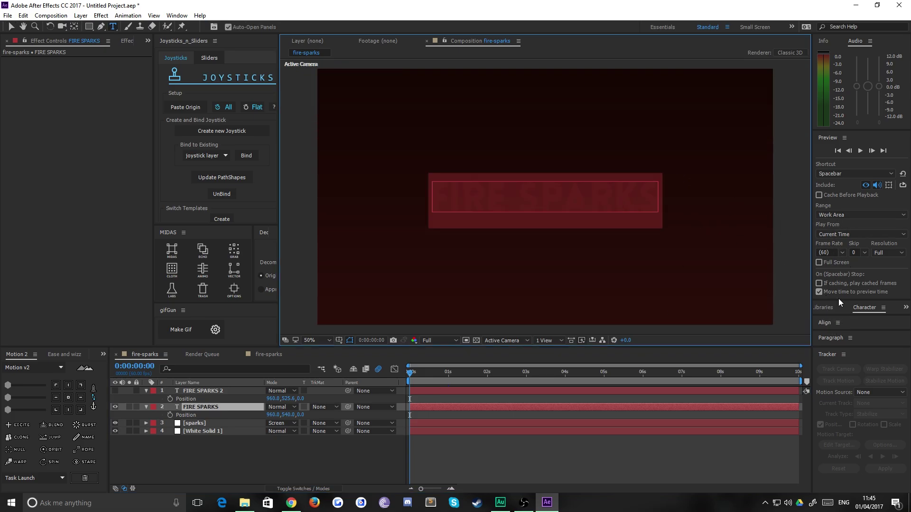
pyautogui.moveTo(839, 300); pyautogui.dragTo(839, 162)
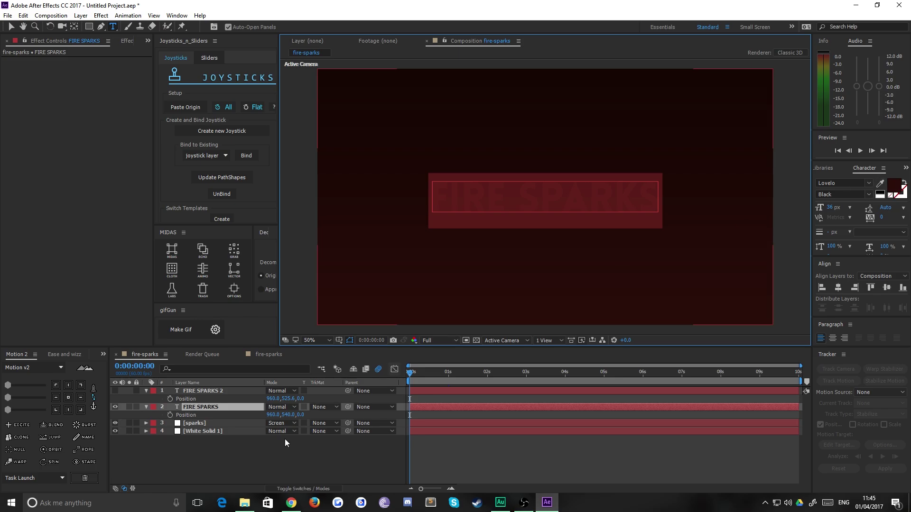
pyautogui.click(285, 439)
pyautogui.click(115, 391)
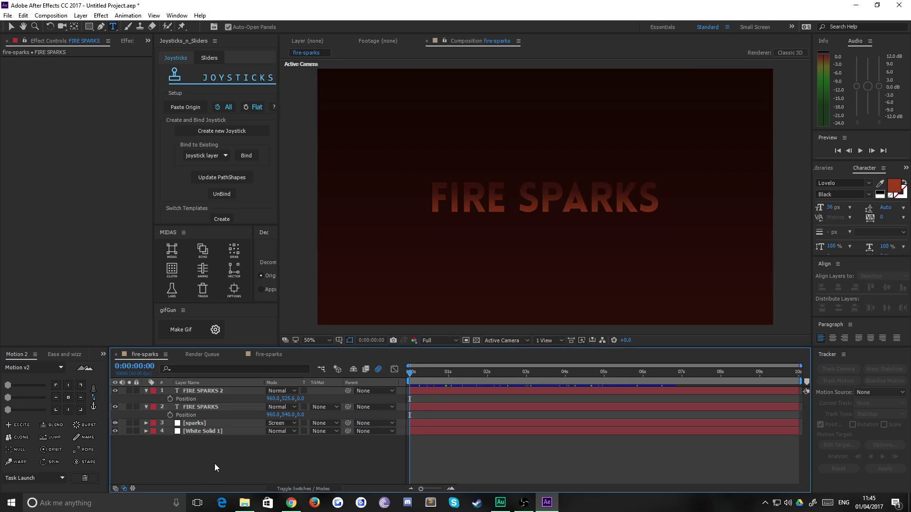
pyautogui.click(204, 391)
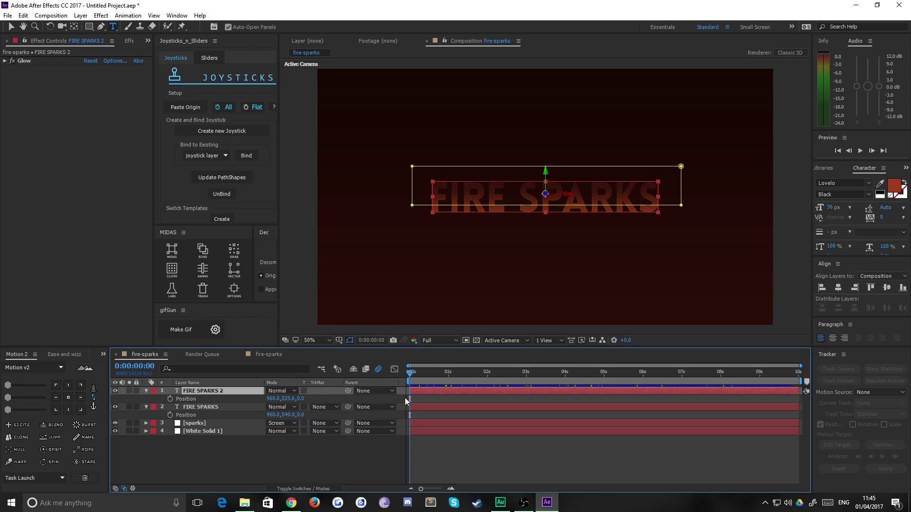
pyautogui.click(14, 31)
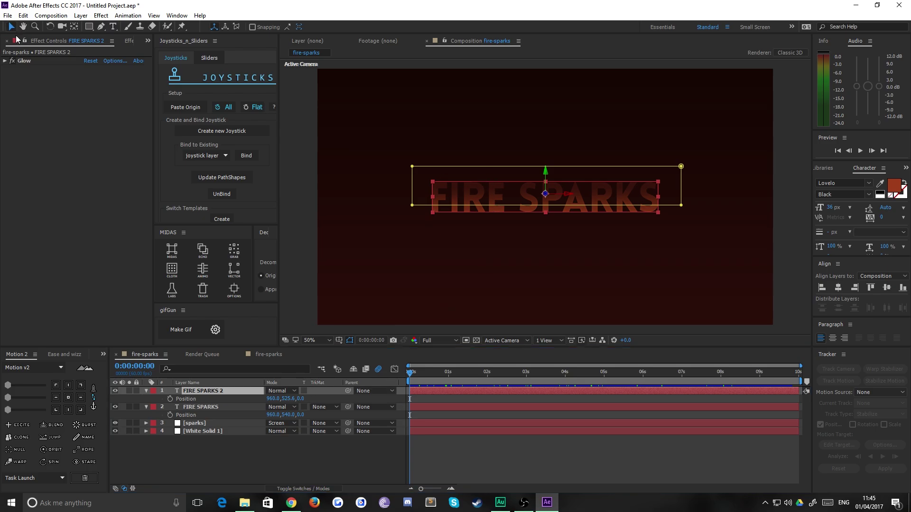
pyautogui.click(170, 448)
# - In the sparks composition, create a text layer reading 'THANKYOU'
pyautogui.click(262, 354)
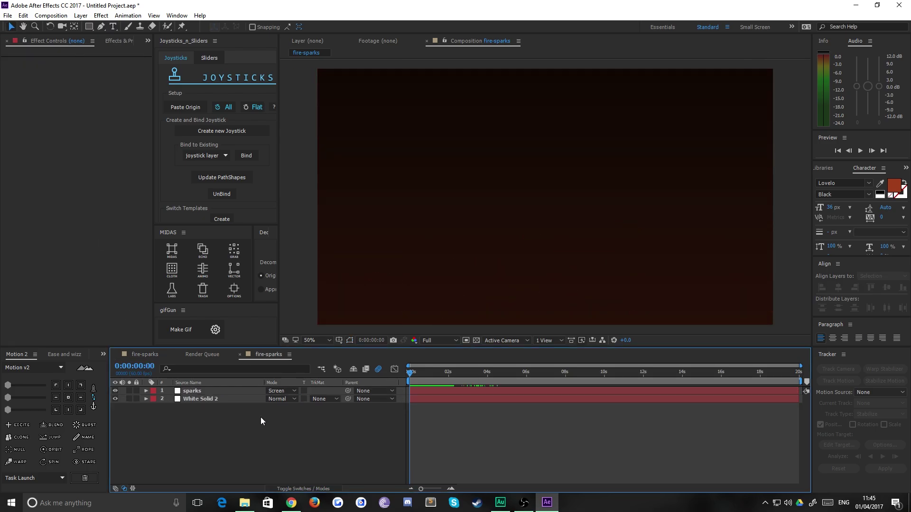
pyautogui.click(460, 373)
pyautogui.moveTo(489, 373); pyautogui.dragTo(527, 373)
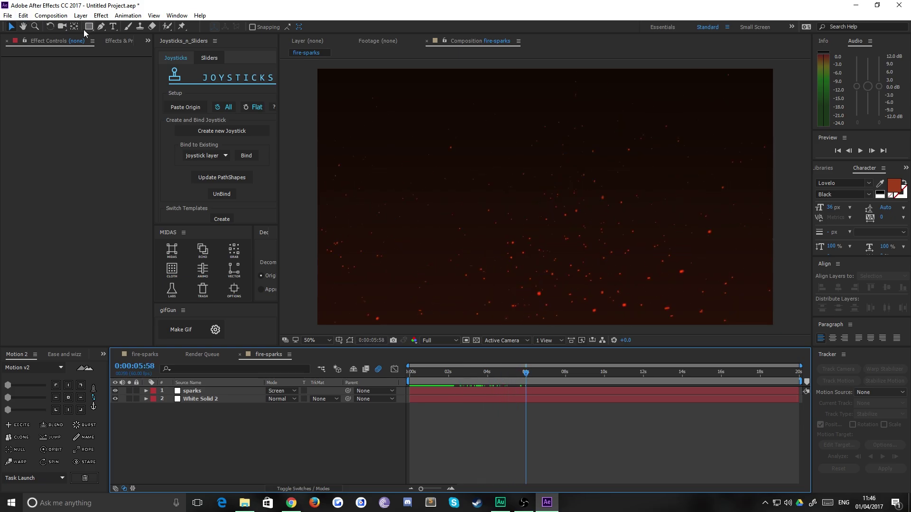
pyautogui.click(113, 26)
pyautogui.click(405, 195)
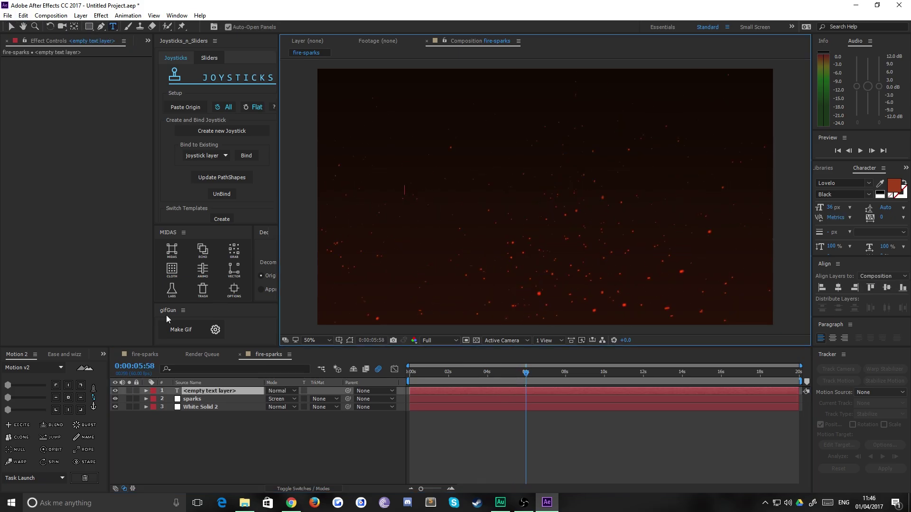
pyautogui.write('THANKYOU')
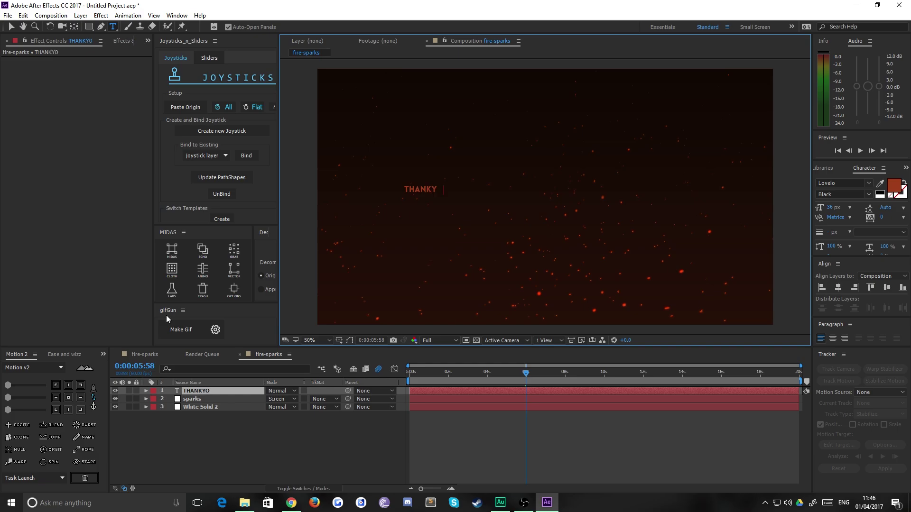
pyautogui.click(11, 28)
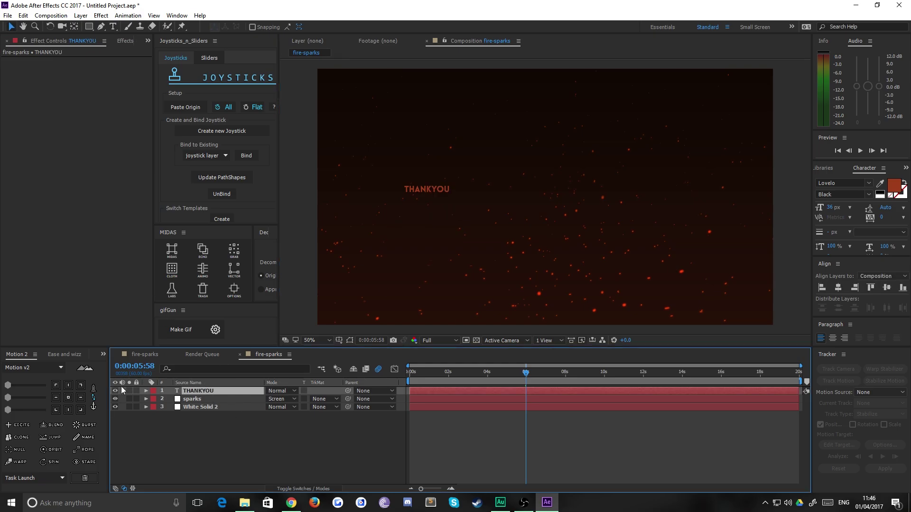
# - Centre the THANKYOU layer's anchor point and set its Position to 960, 540
pyautogui.click(198, 391)
pyautogui.click(68, 398)
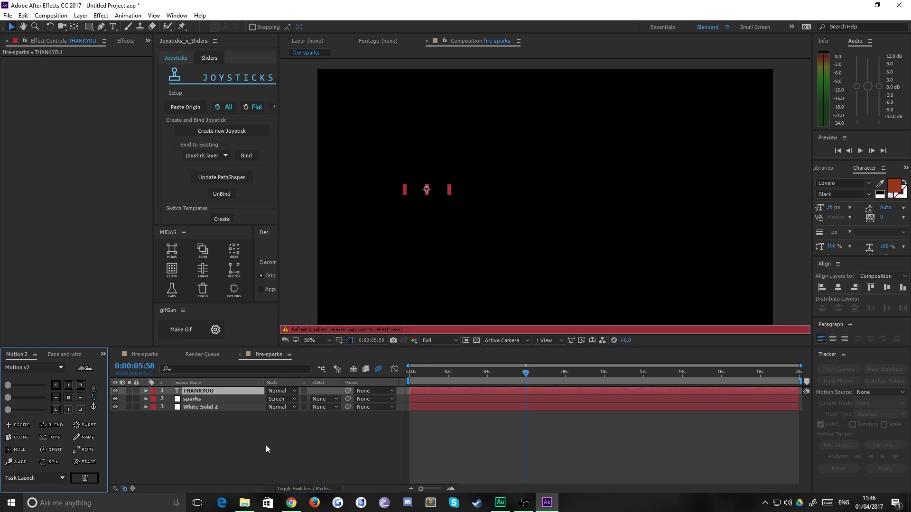
pyautogui.click(218, 437)
pyautogui.click(206, 392)
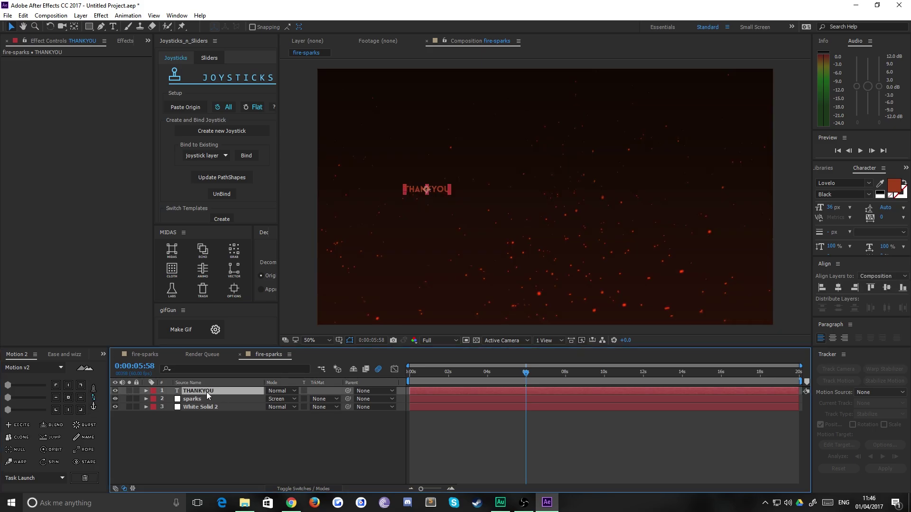
pyautogui.press('p')
pyautogui.click(271, 398)
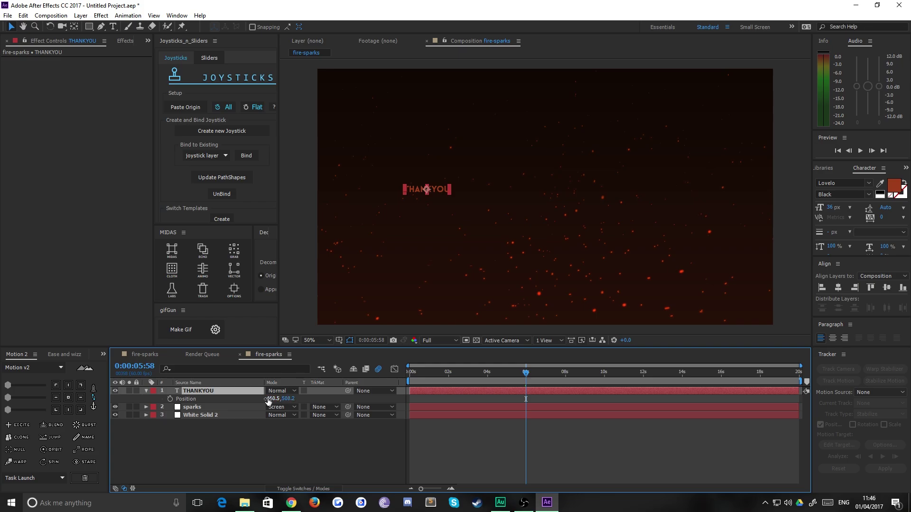
pyautogui.write('960')
pyautogui.press('Tab')
pyautogui.write('540')
pyautogui.press('Return')
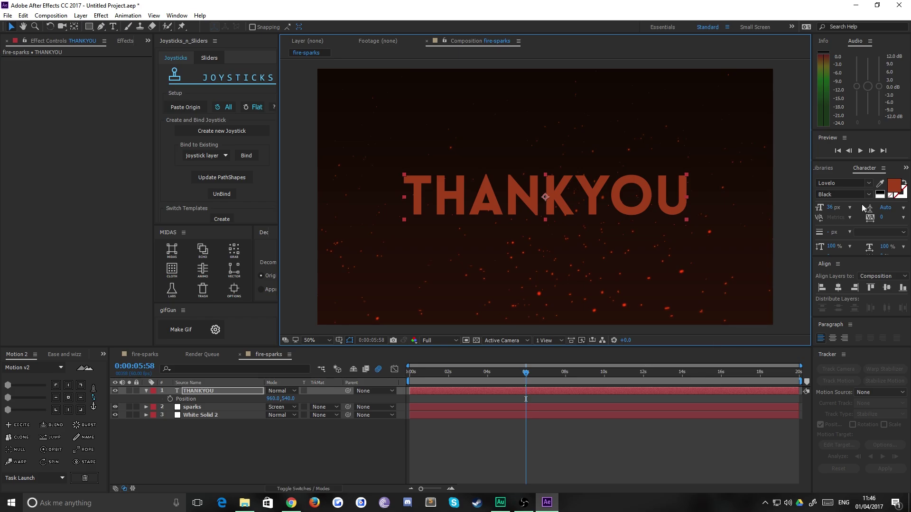
# - Set the THANKYOU text fill to the very dark red 261109 with the eyedropper
pyautogui.click(894, 188)
pyautogui.click(552, 365)
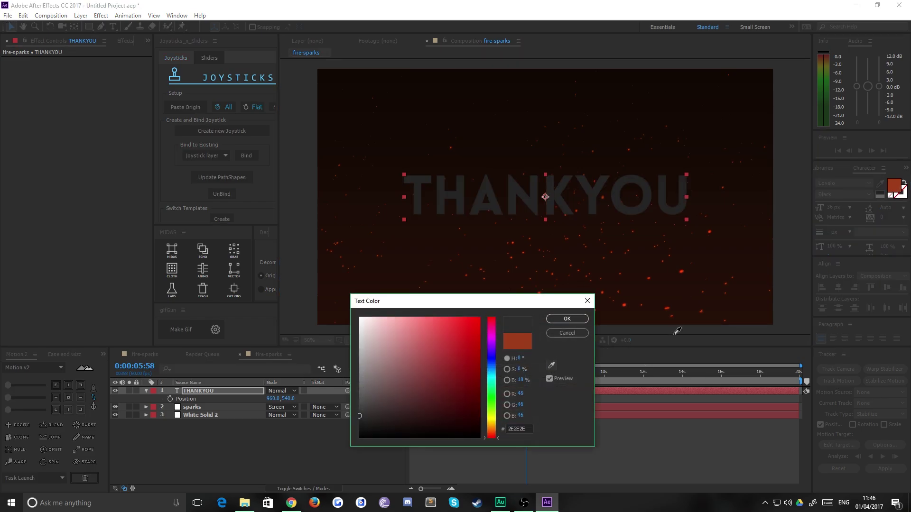
pyautogui.click(691, 319)
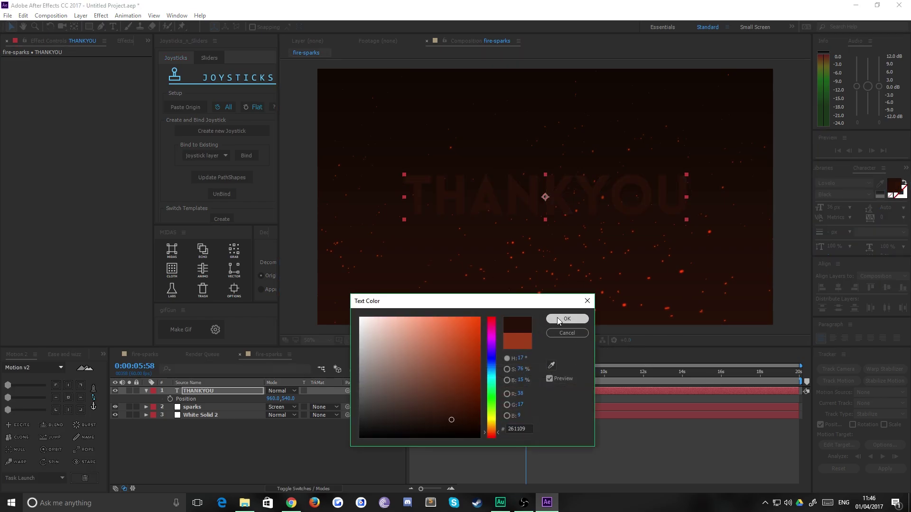
pyautogui.click(559, 318)
# - Duplicate THANKYOU as THANKYOU 2 and colour its text deep spark red AC351A
pyautogui.click(198, 393)
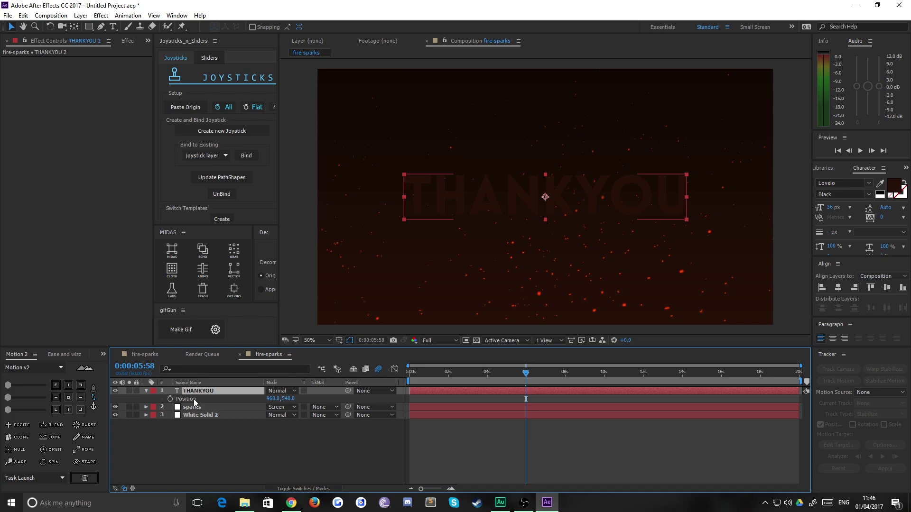
pyautogui.hotkey('ctrl', 'd')
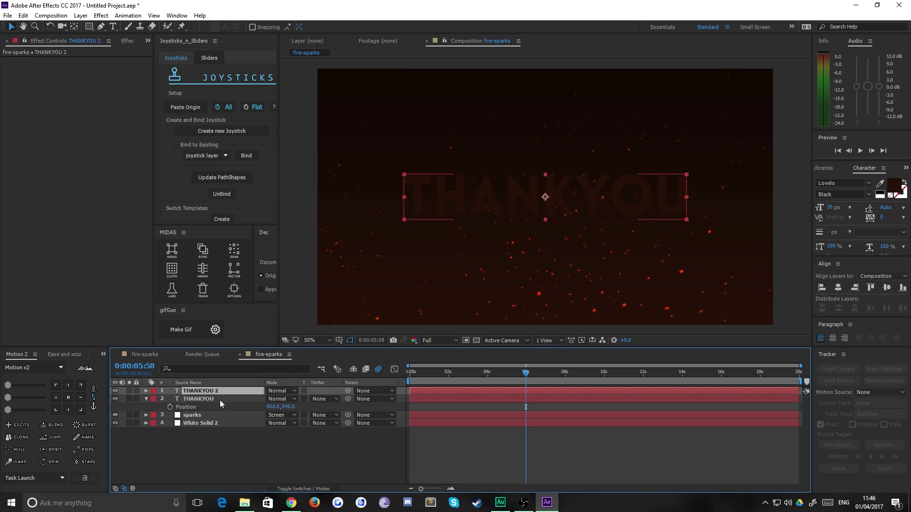
pyautogui.click(880, 185)
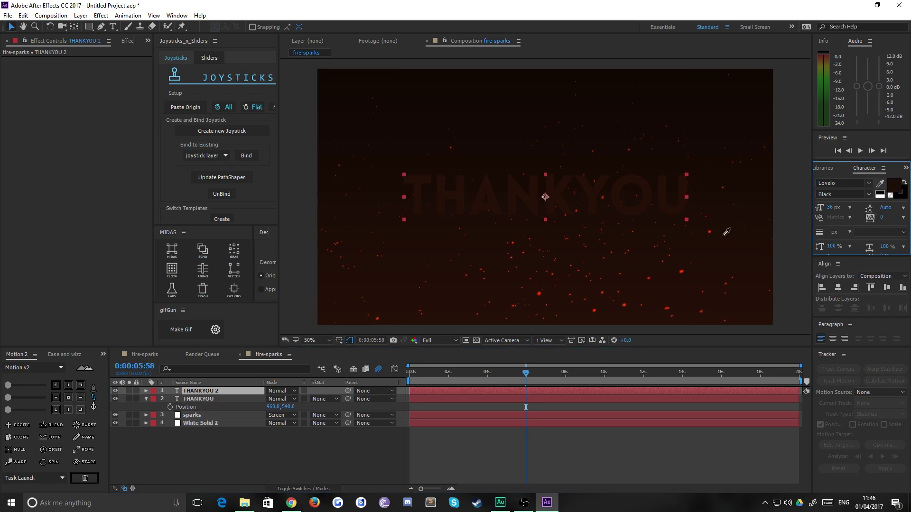
pyautogui.click(682, 273)
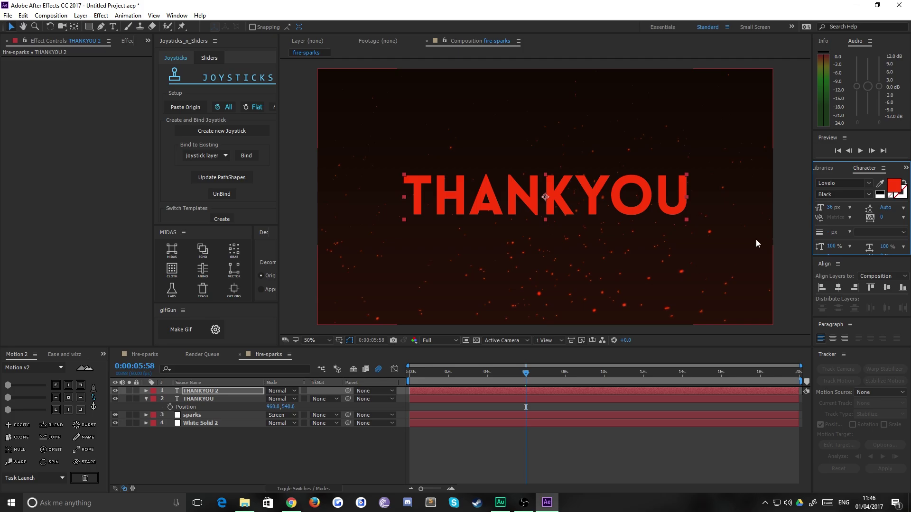
pyautogui.click(894, 185)
pyautogui.click(462, 358)
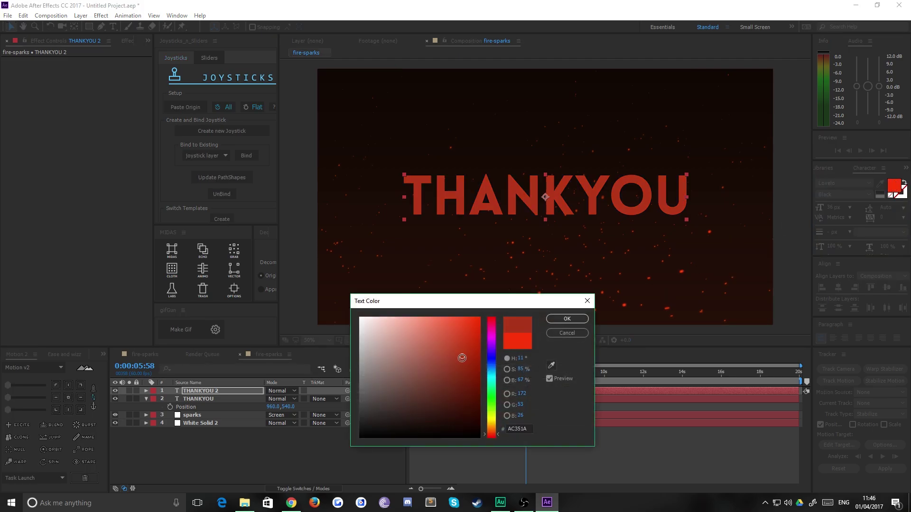
pyautogui.moveTo(461, 358); pyautogui.dragTo(461, 375)
pyautogui.click(567, 319)
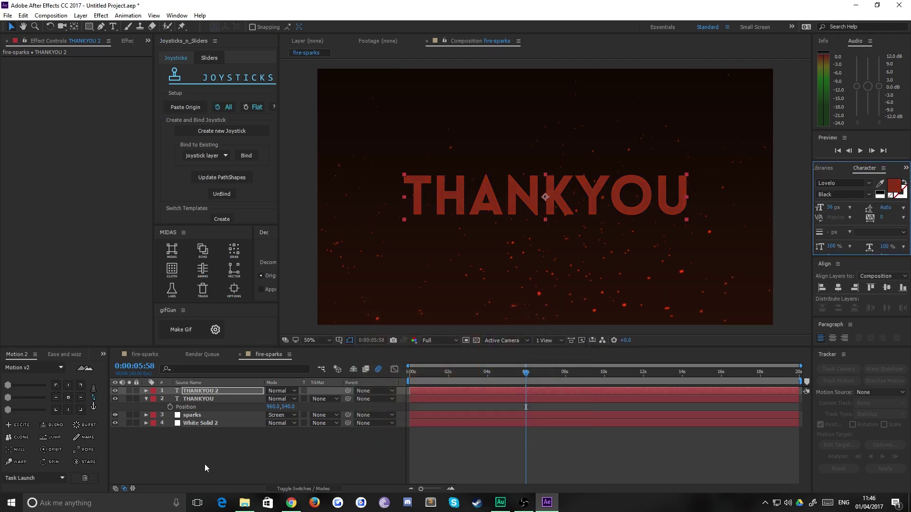
pyautogui.click(211, 392)
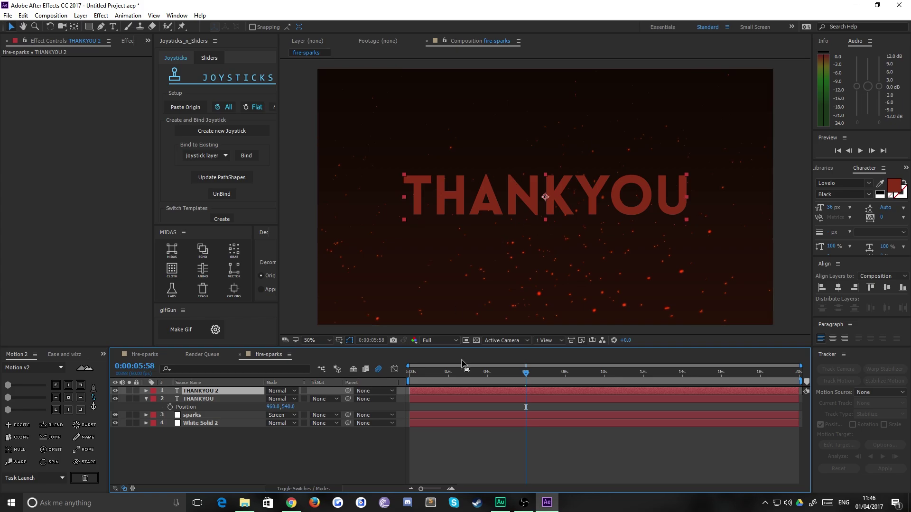
# - Draw a rectangle mask over the top of THANKYOU 2 and set Mask 1 to Subtract
pyautogui.click(88, 27)
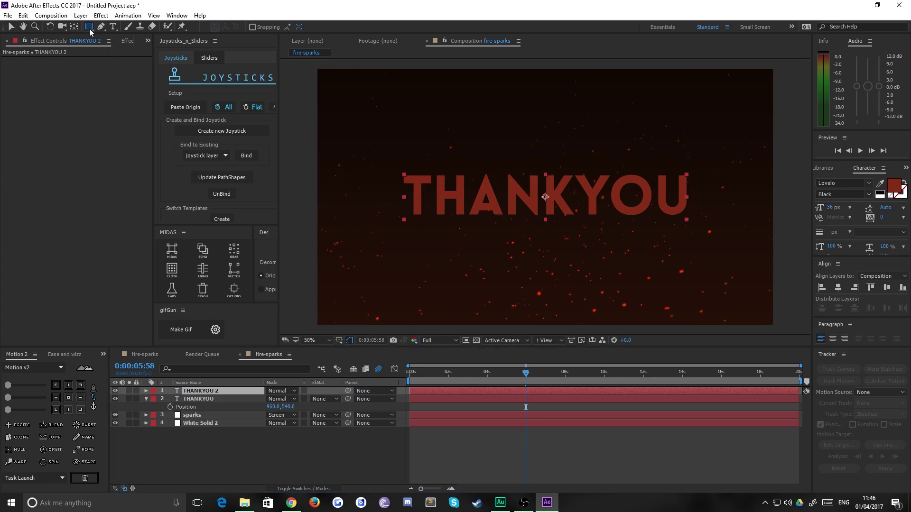
pyautogui.moveTo(375, 150)
pyautogui.mouseDown()
pyautogui.moveTo(462, 155)
pyautogui.moveTo(729, 201)
pyautogui.mouseUp()
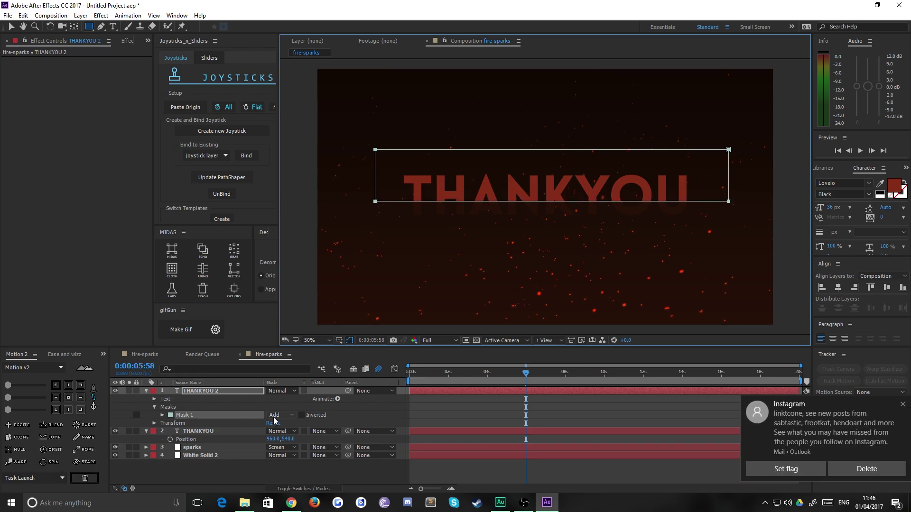
pyautogui.click(902, 405)
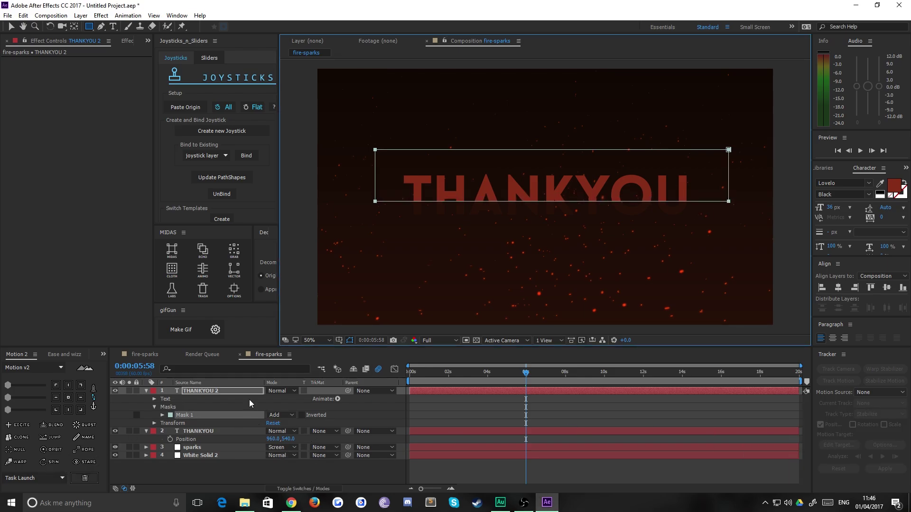
pyautogui.click(280, 415)
pyautogui.click(282, 364)
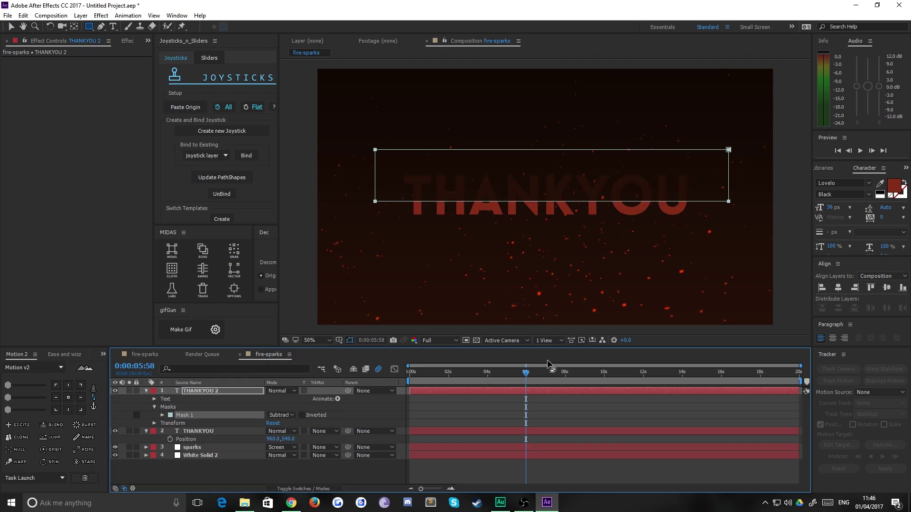
pyautogui.click(12, 26)
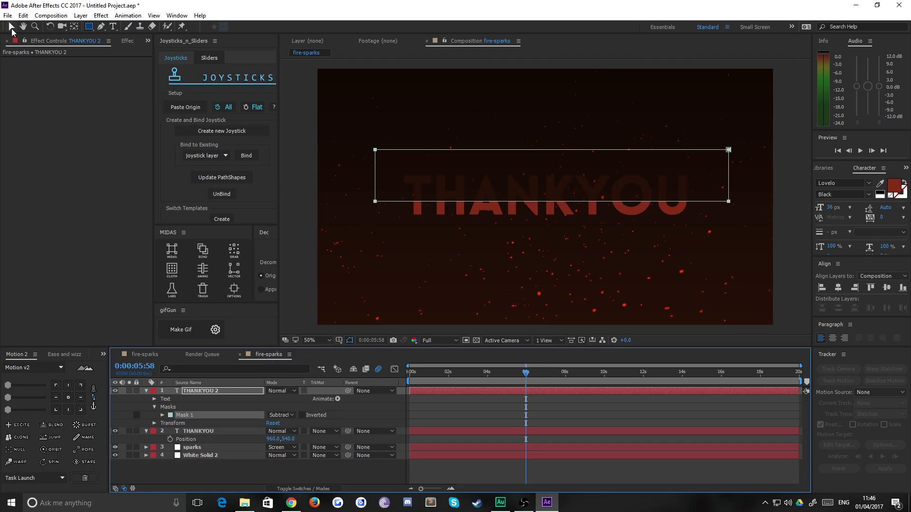
# - Feather Mask 1 by 15 pixels, then reveal only THANKYOU 2's Opacity property
pyautogui.click(162, 416)
pyautogui.moveTo(279, 432); pyautogui.dragTo(285, 432)
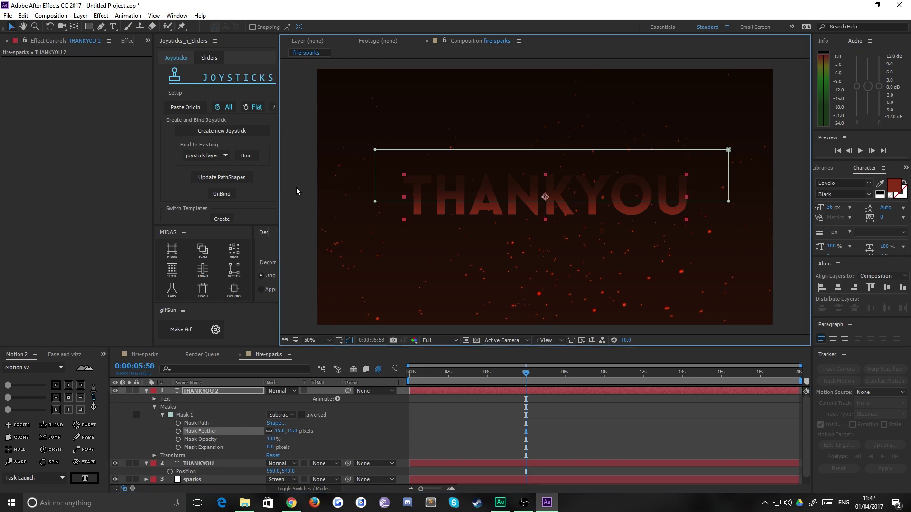
pyautogui.click(469, 417)
pyautogui.click(192, 406)
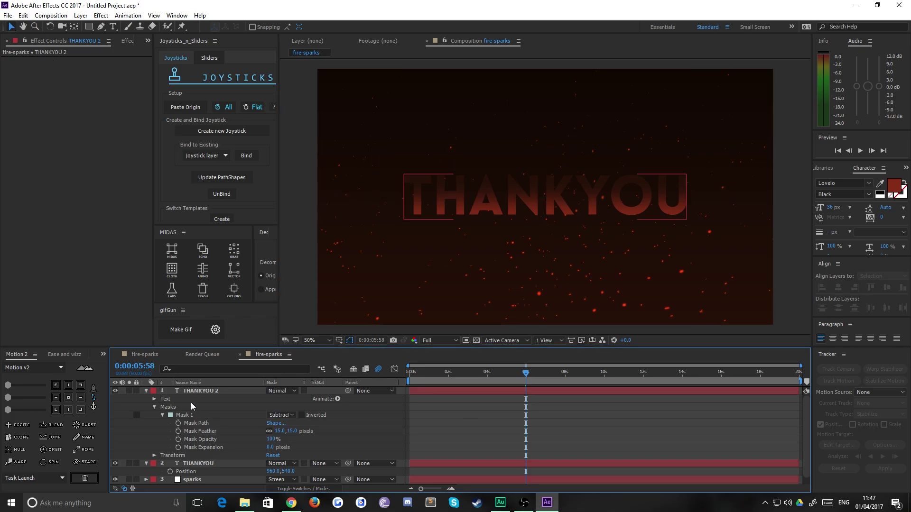
pyautogui.click(200, 395)
pyautogui.press('t')
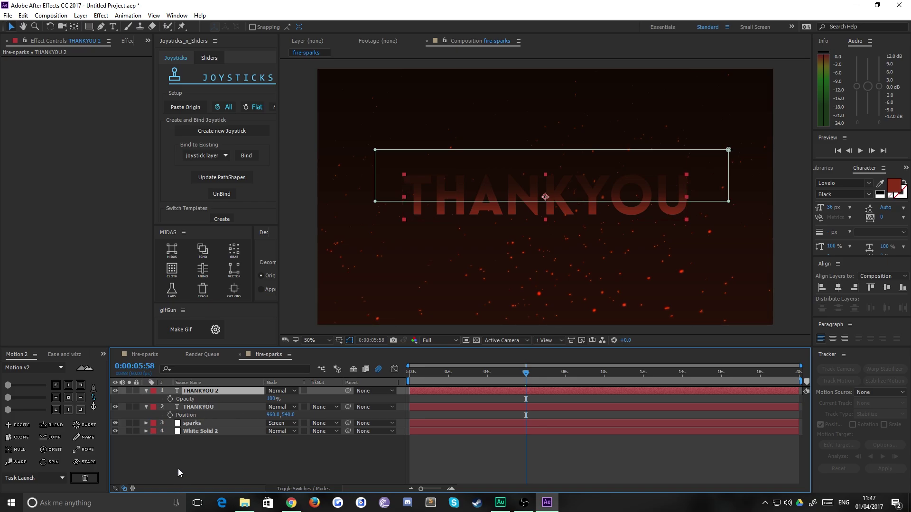
# - Alt-click the Opacity stopwatch on THANKYOU 2 and begin the expression with 'o'
pyautogui.keyDown('alt'); pyautogui.click(170, 400); pyautogui.keyUp('alt')
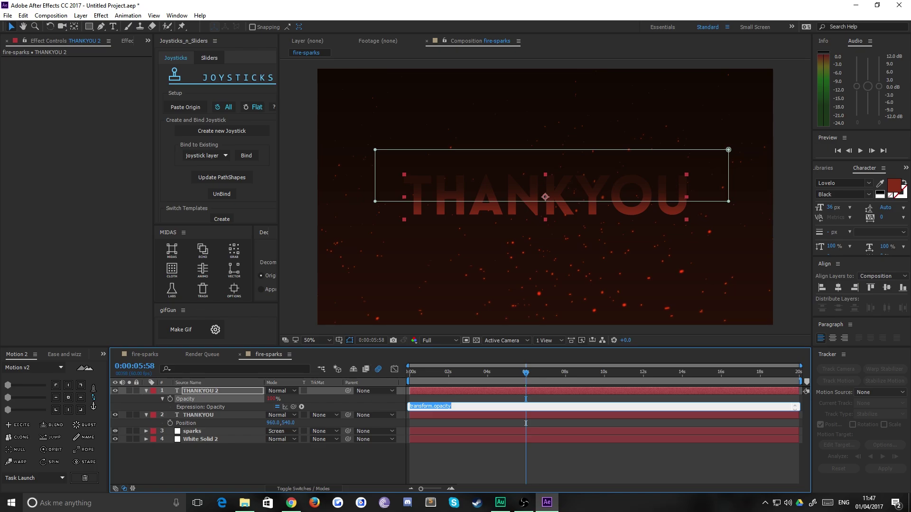
pyautogui.write('o')
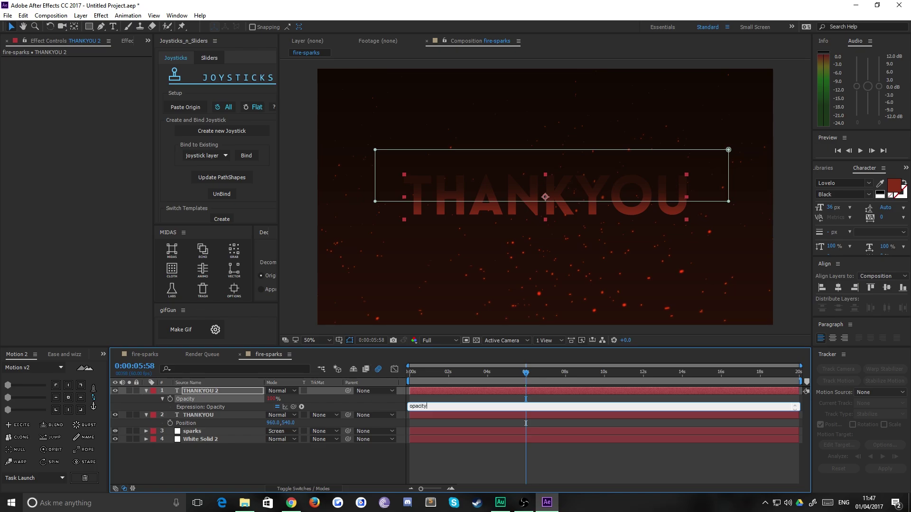